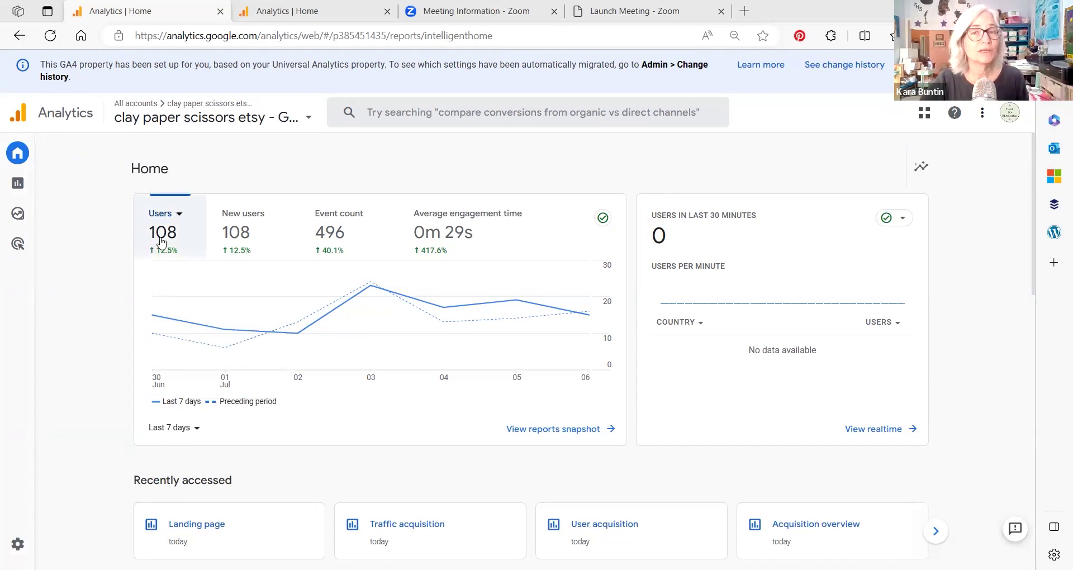
Set the date range of the Home page's users overview card to the last 28 days
click(186, 436)
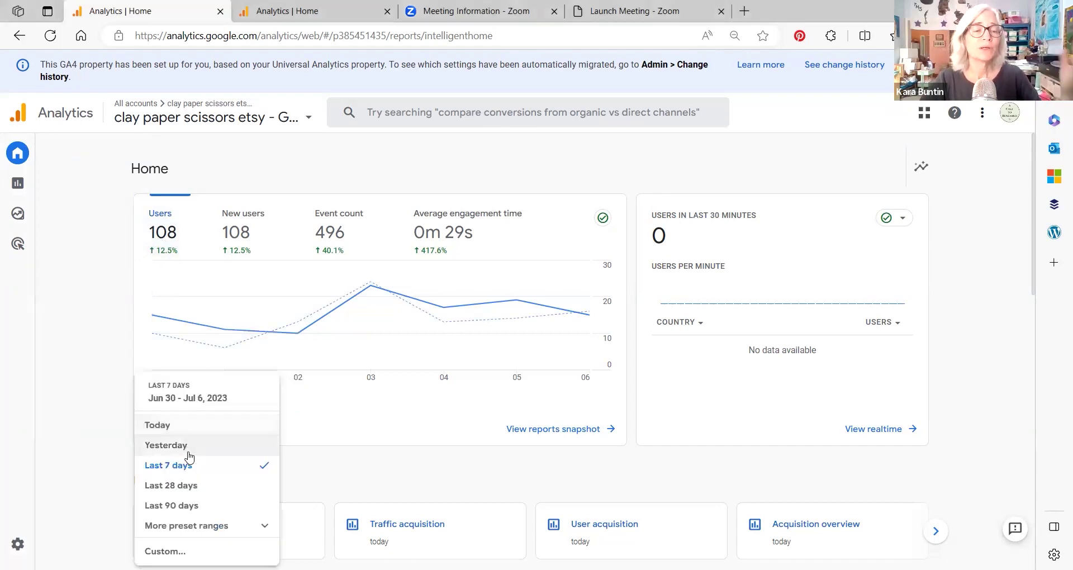
click(168, 486)
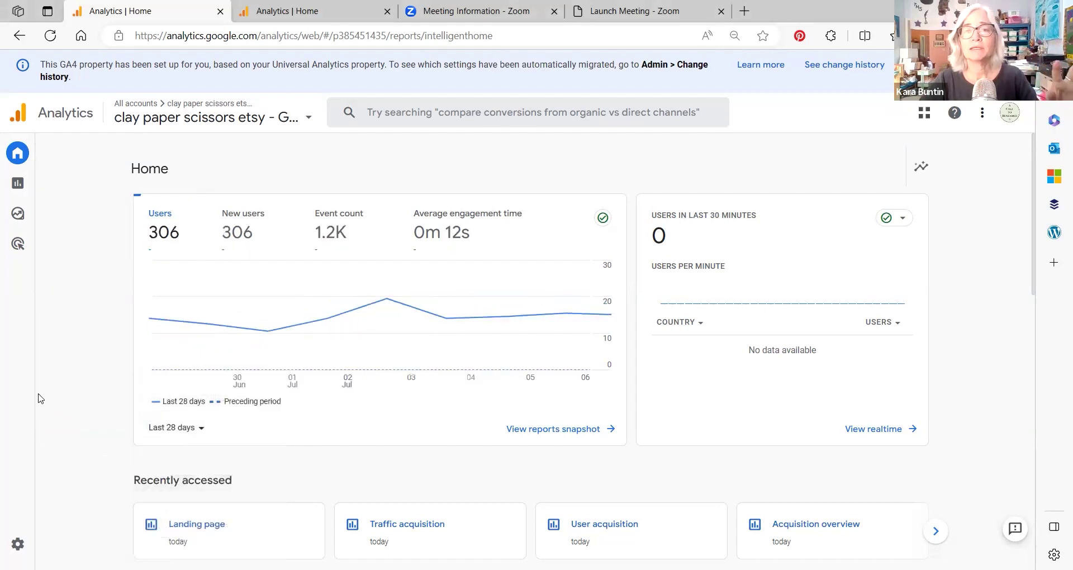
mouse_move(31, 384)
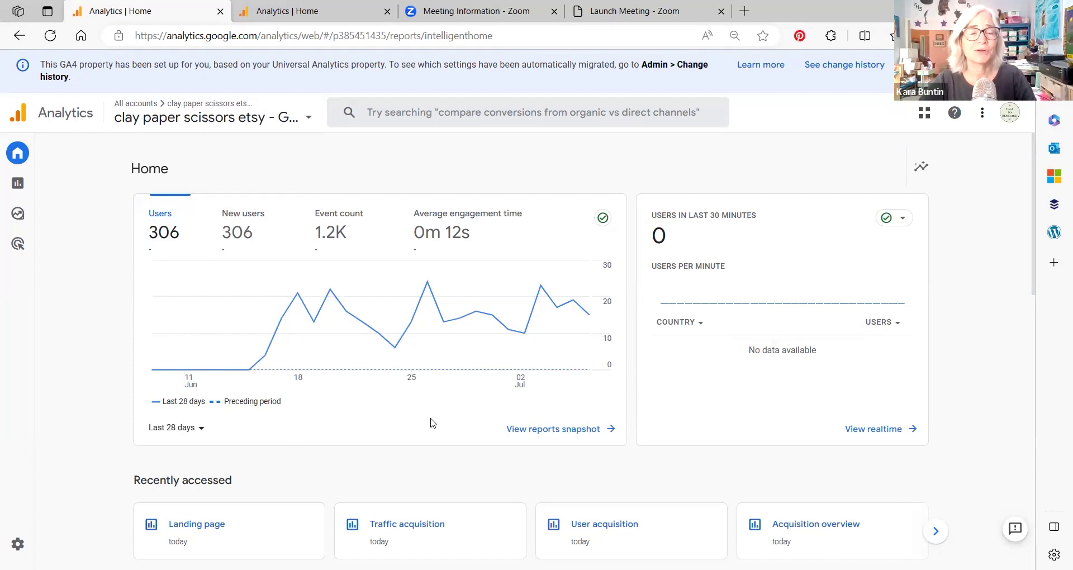
Look over the Home page's recently accessed reports and suggested cards, and view the Insights question categories
scroll(433, 424, down, 3)
scroll(419, 410, down, 2)
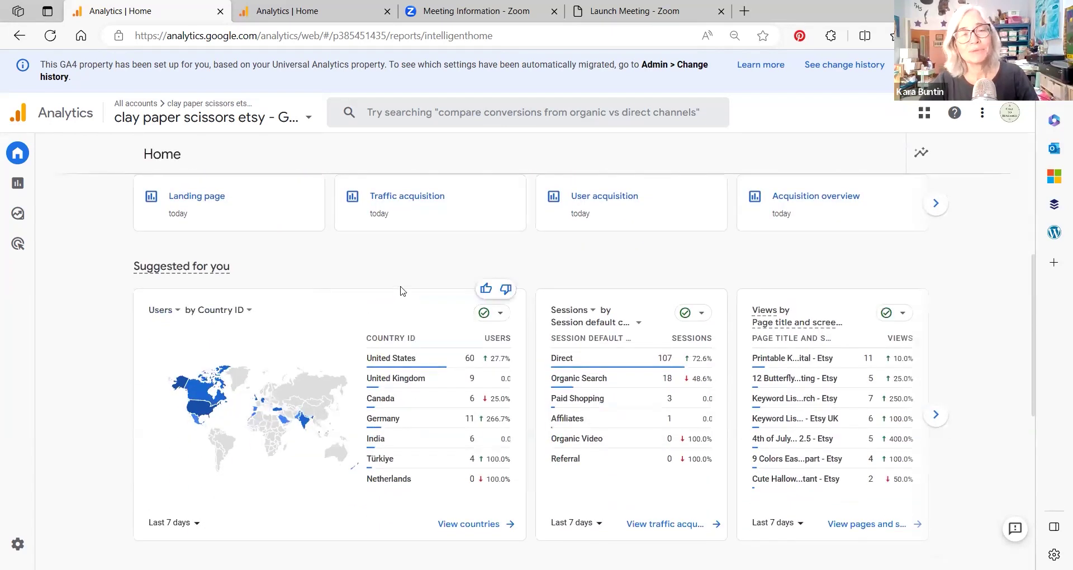
scroll(368, 287, up, 5)
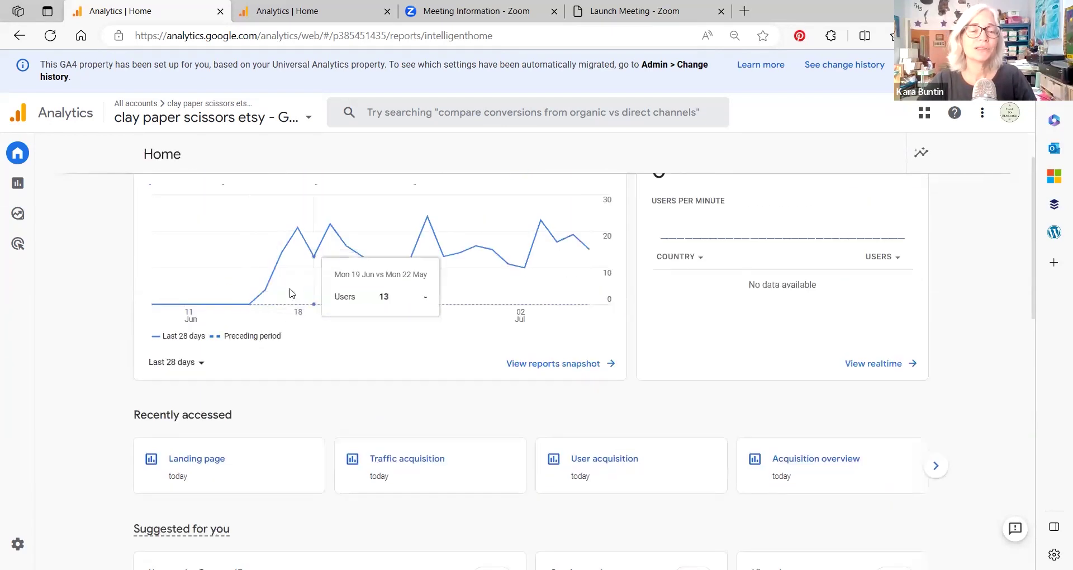
scroll(311, 371, up, 1)
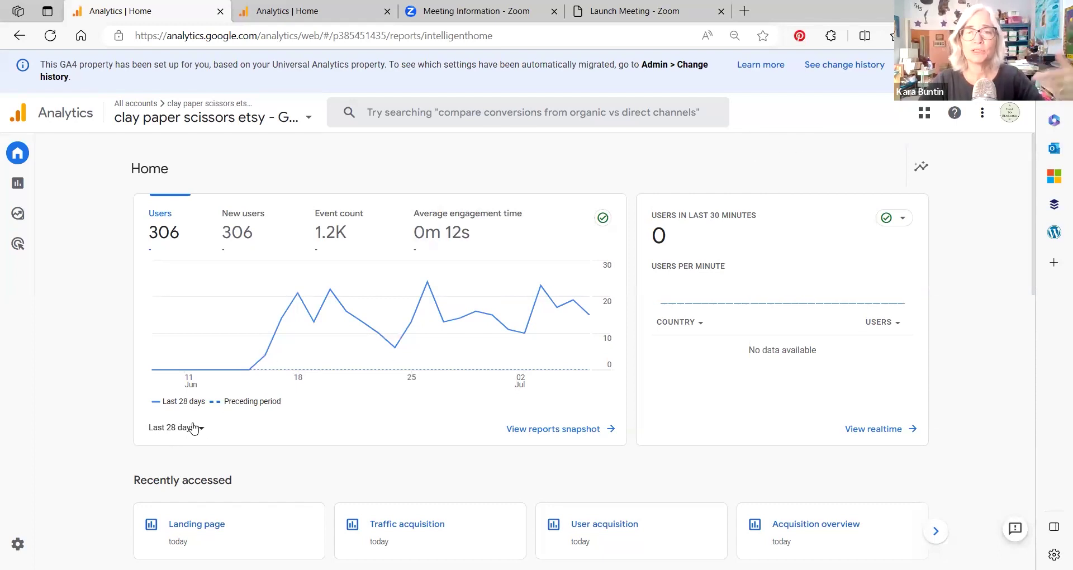
scroll(562, 366, down, 2)
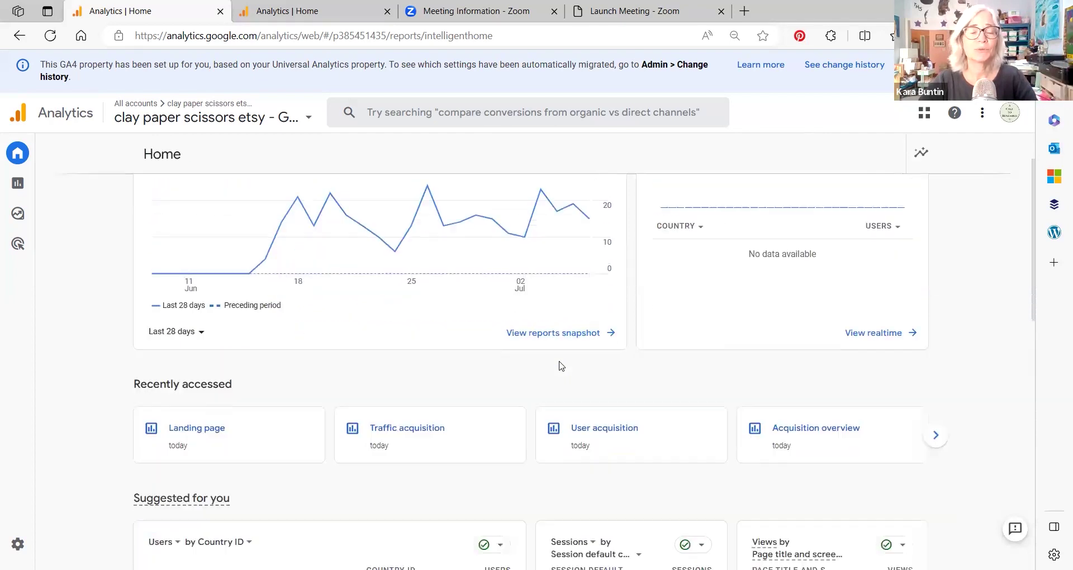
scroll(561, 366, down, 1)
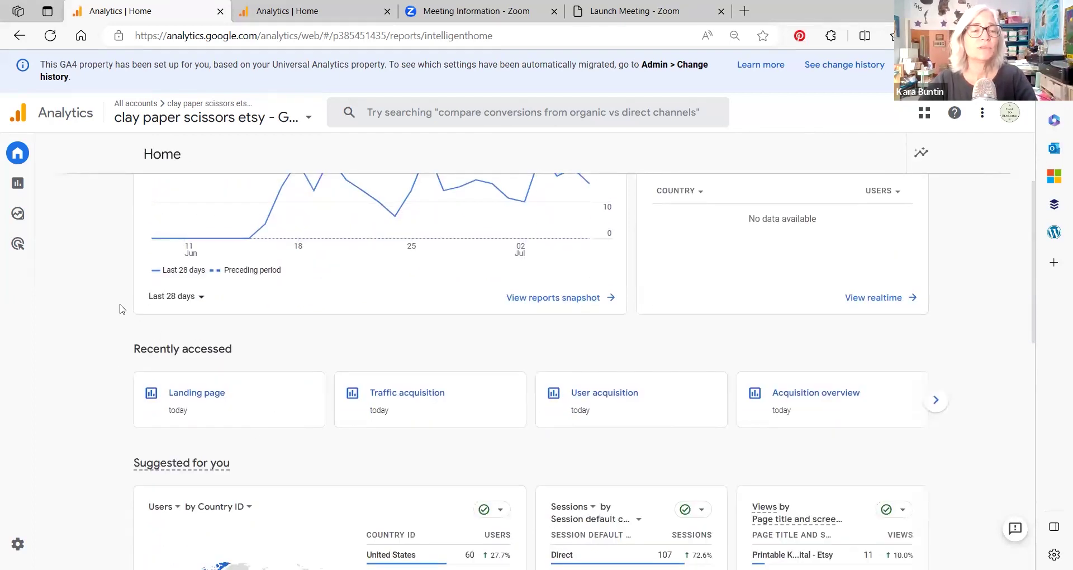
mouse_move(28, 155)
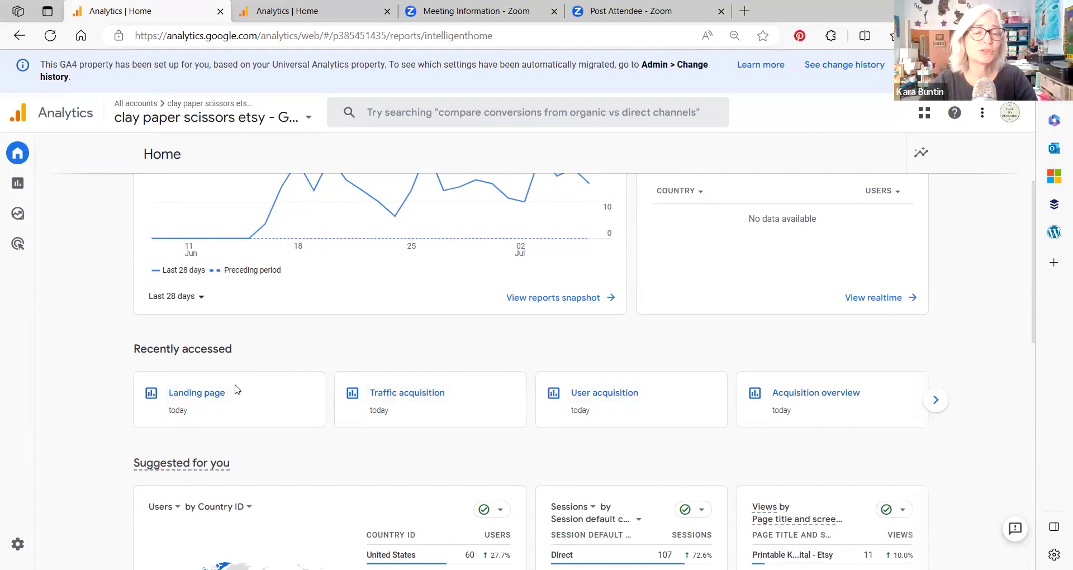
scroll(371, 376, down, 2)
mouse_move(49, 188)
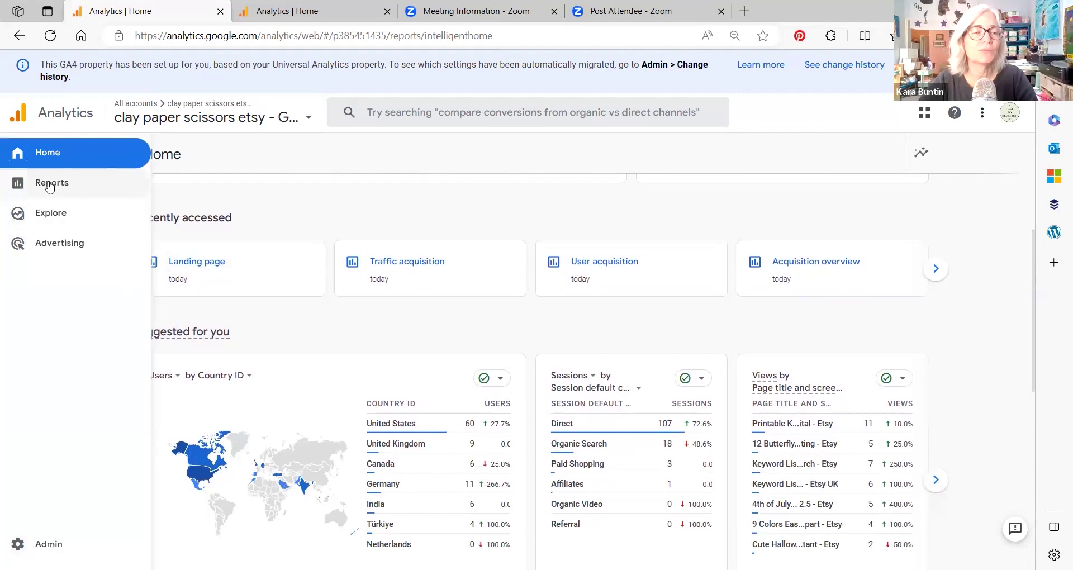
scroll(265, 285, down, 2)
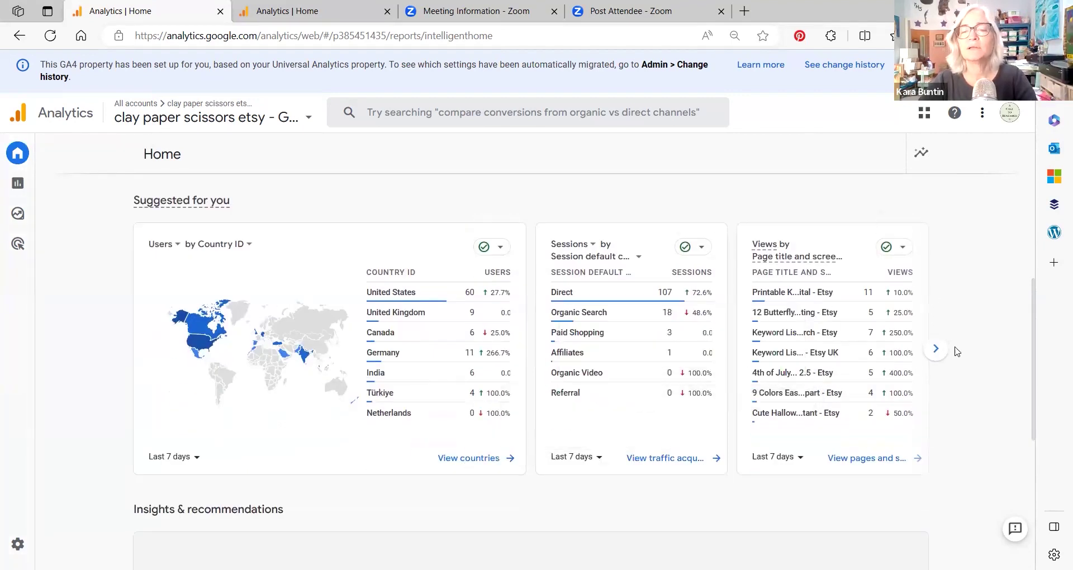
scroll(781, 475, up, 6)
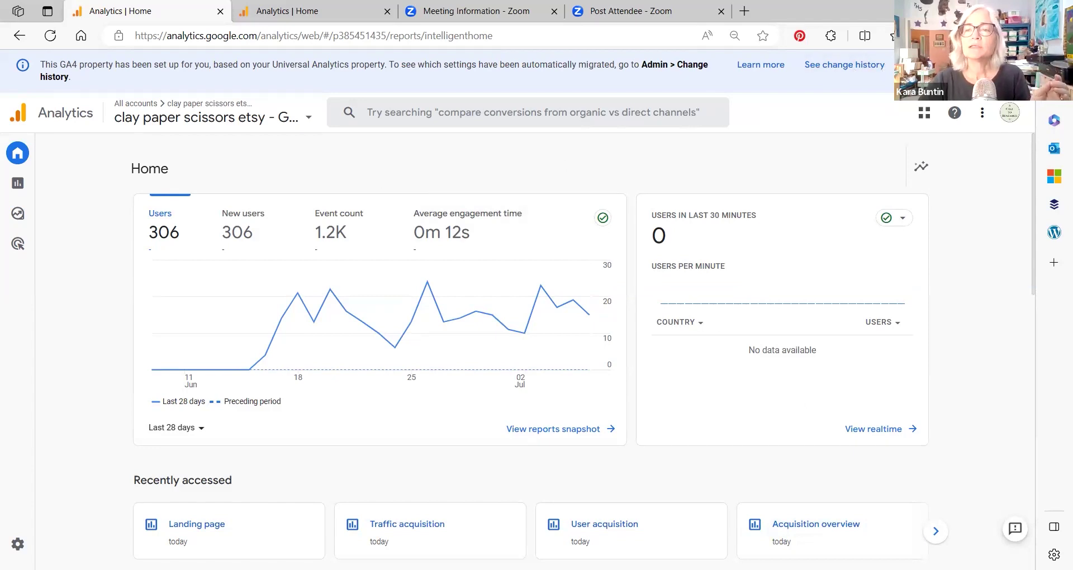
click(924, 168)
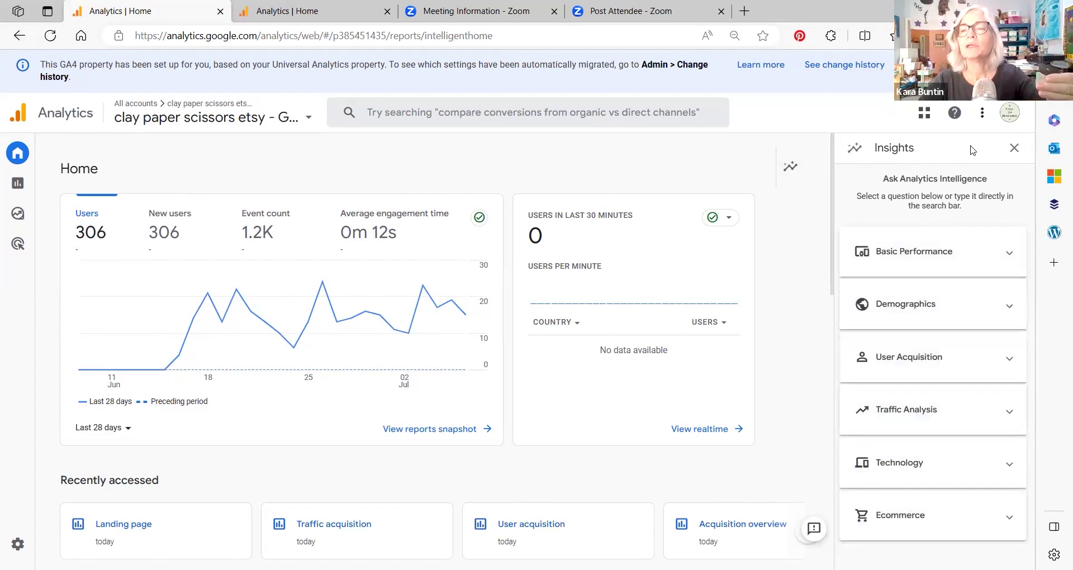
click(1015, 148)
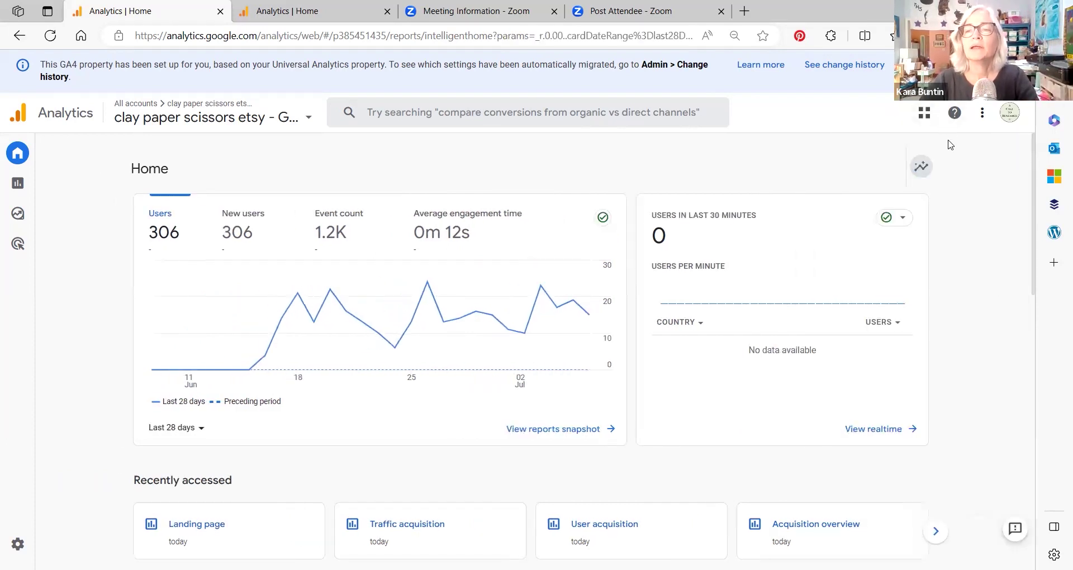
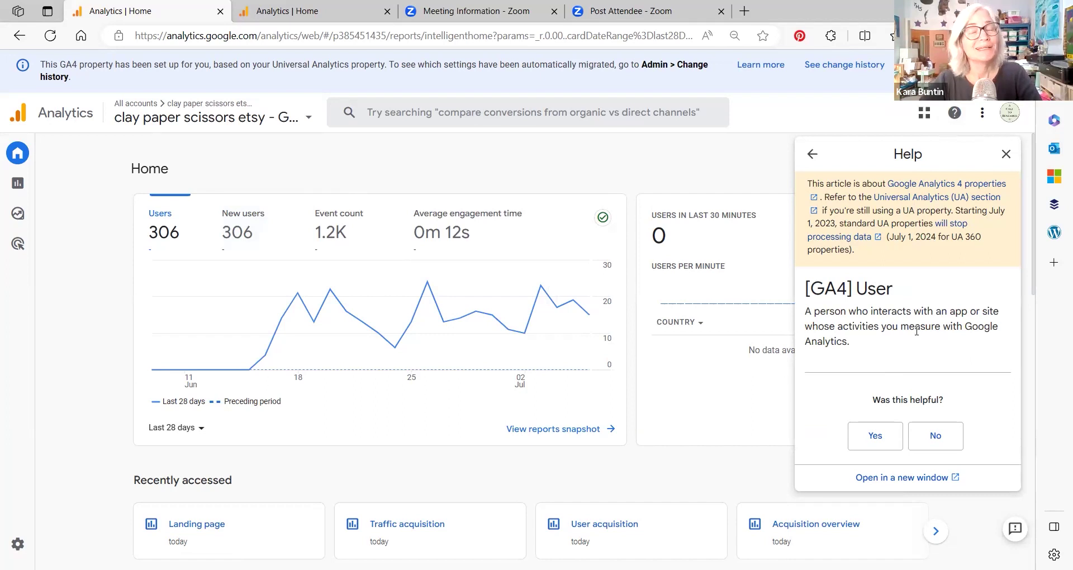
Search the help for "active users" and open the Active Users article
click(813, 154)
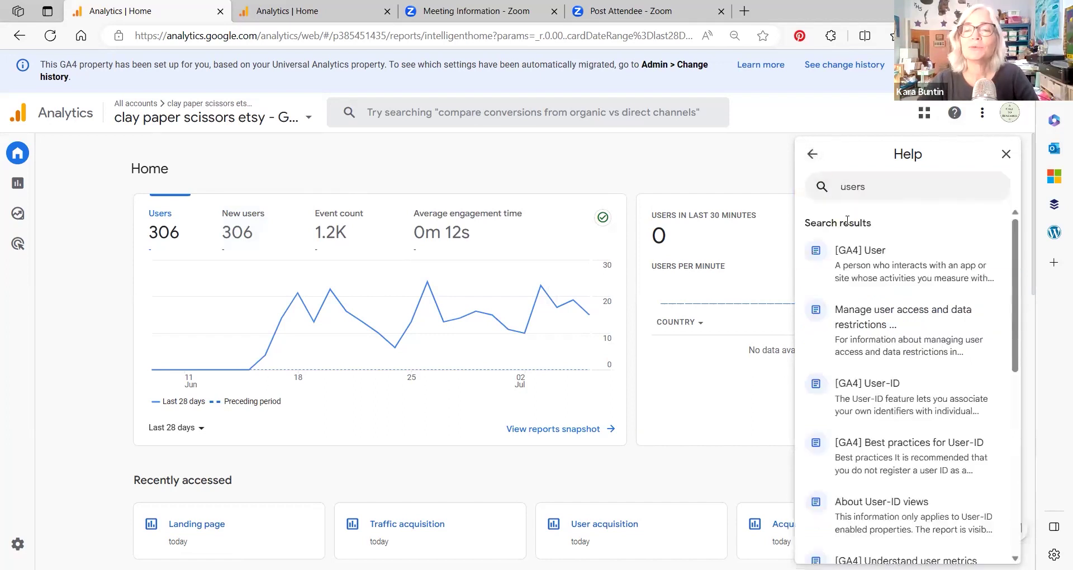
text(active)
key(Return)
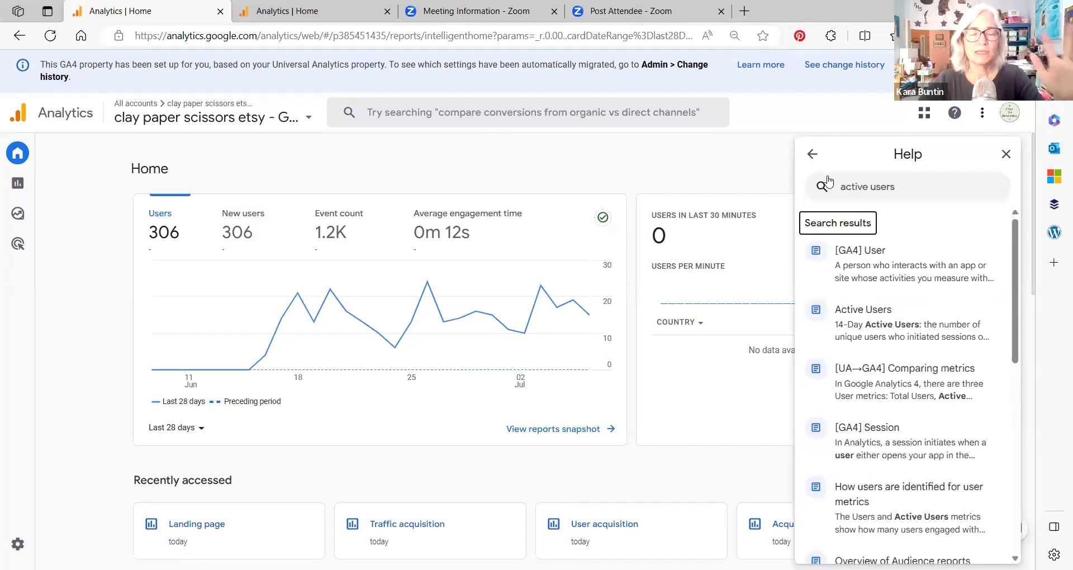
click(882, 330)
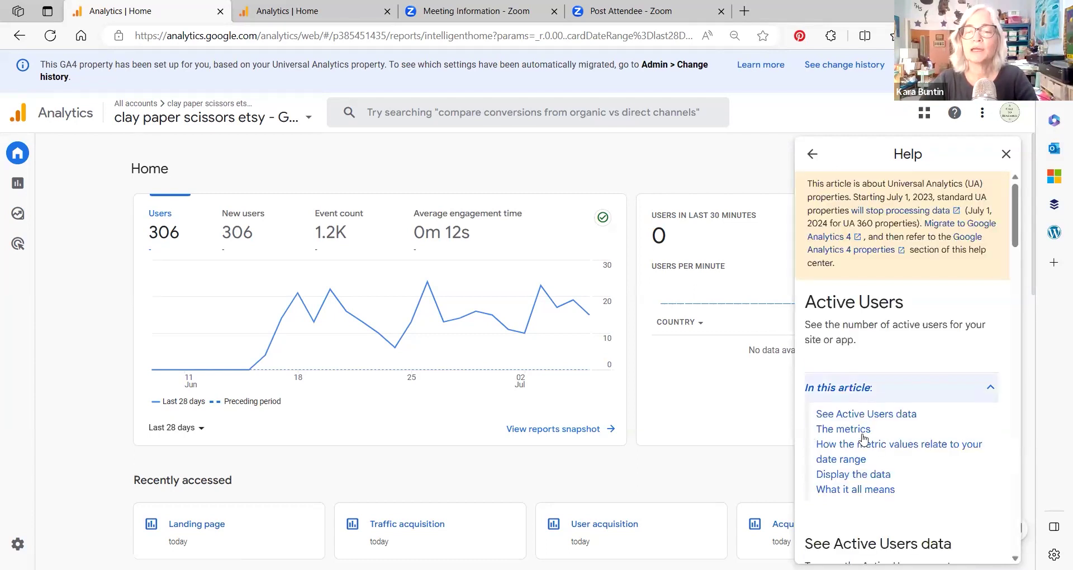
Read how the Active Users metrics relate to the date range and are displayed, and close the help
scroll(891, 405, down, 2)
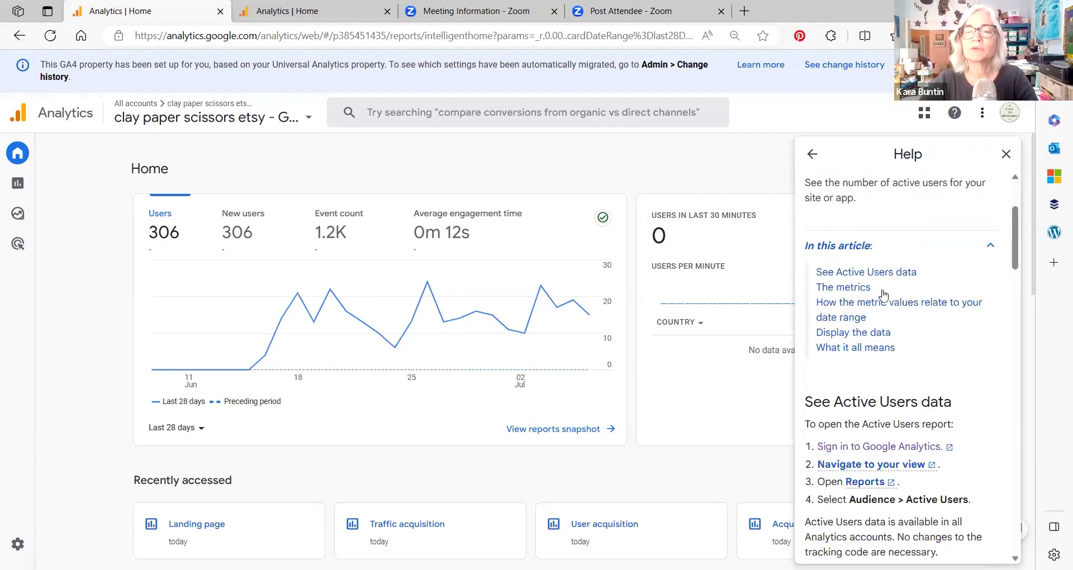
click(864, 311)
scroll(860, 374, up, 1)
scroll(860, 375, down, 5)
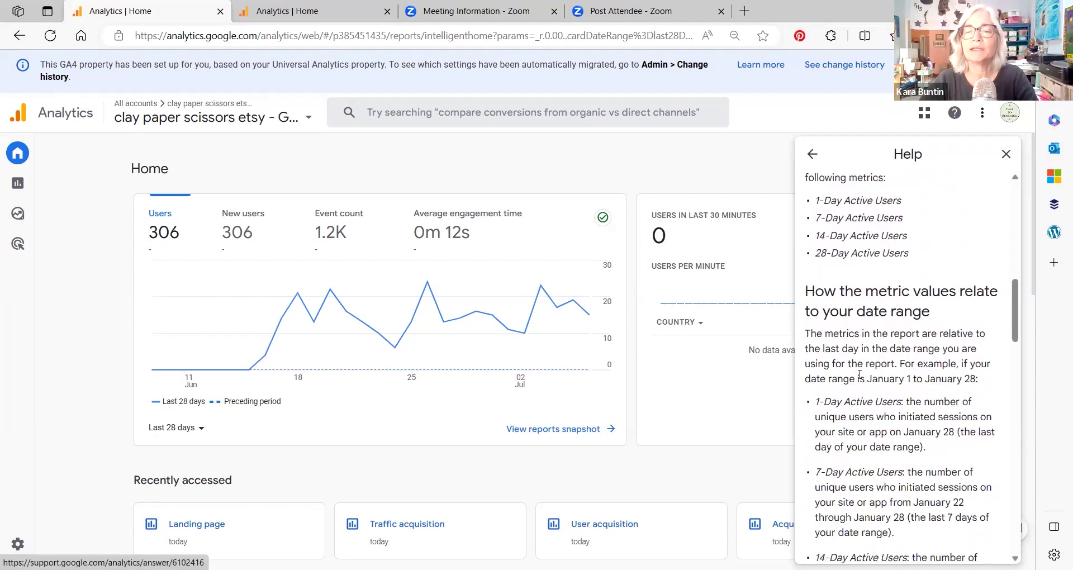
scroll(859, 375, down, 4)
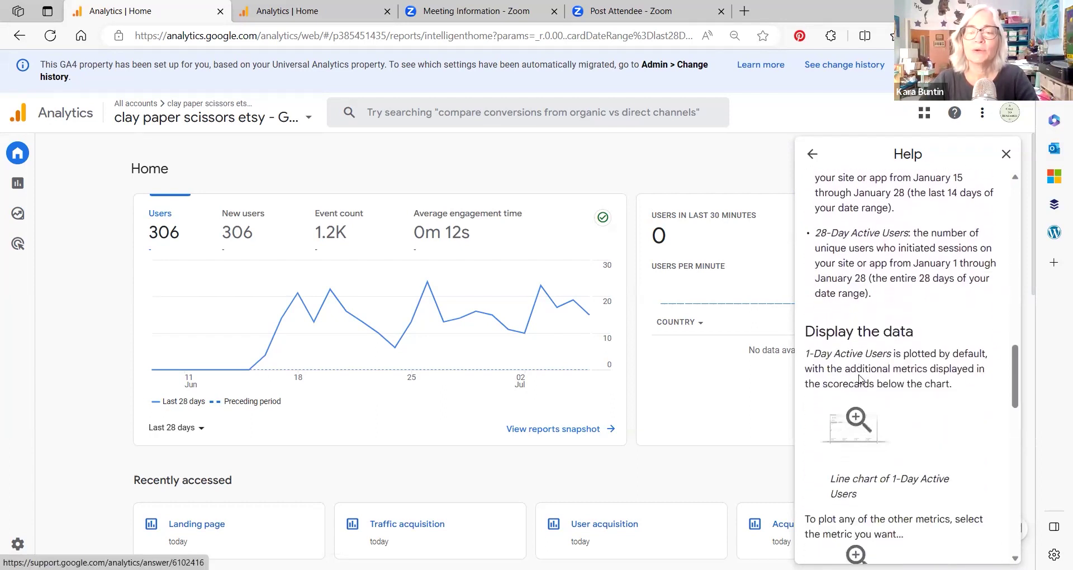
scroll(860, 374, down, 4)
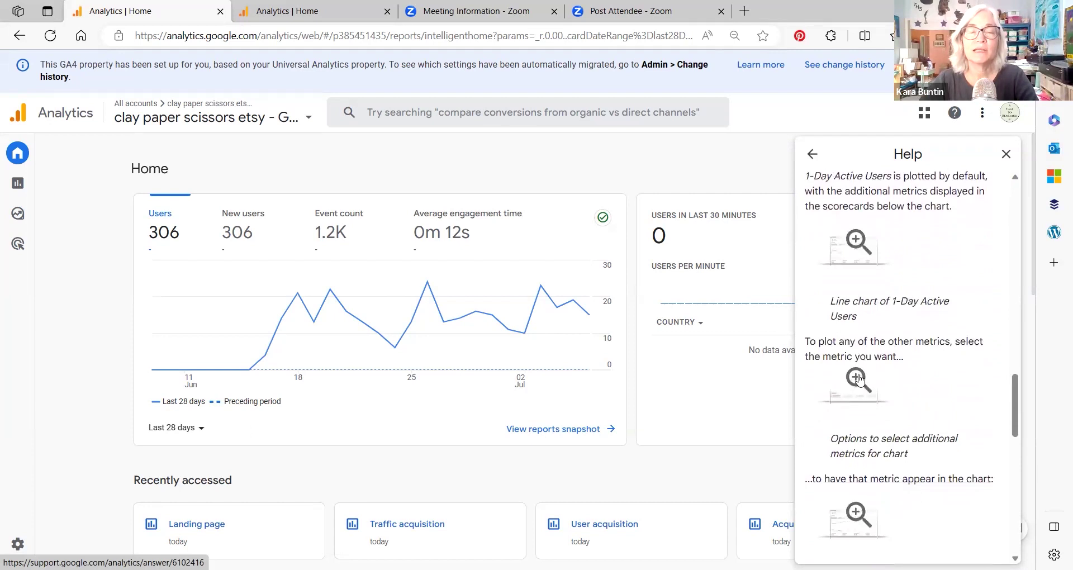
scroll(859, 379, down, 3)
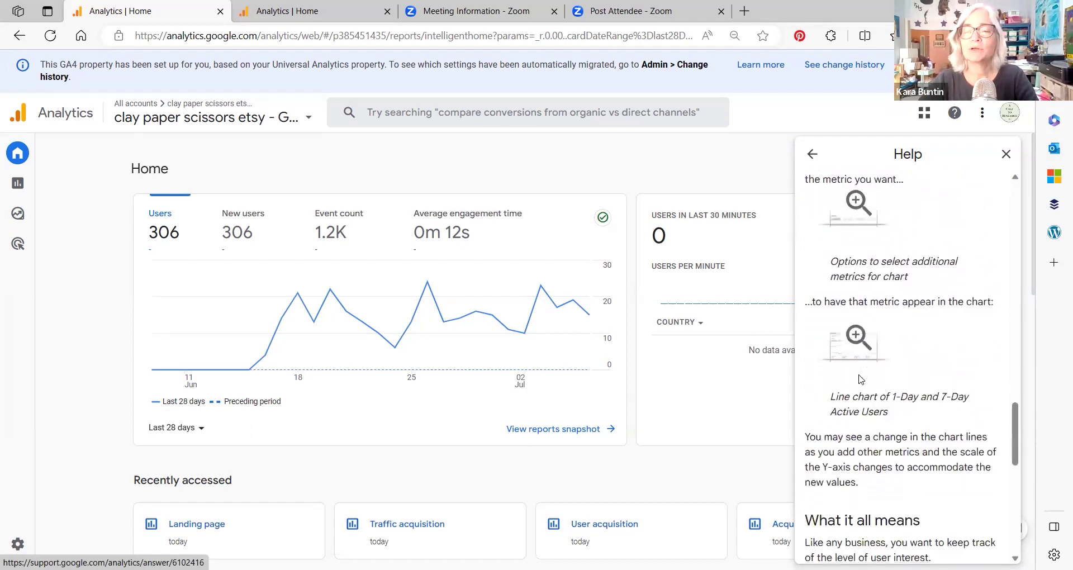
scroll(860, 380, down, 2)
scroll(860, 380, up, 10)
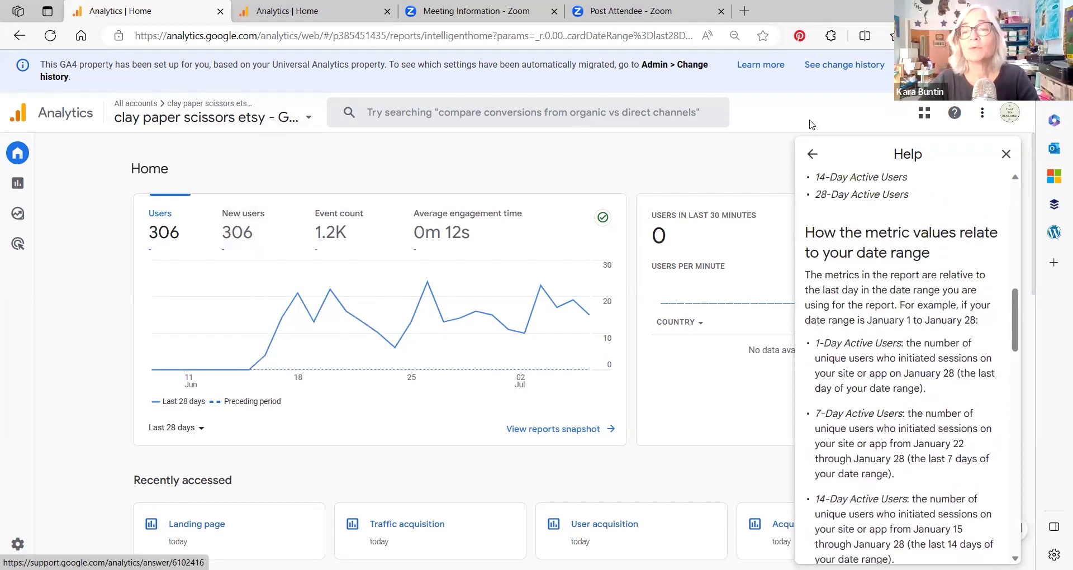
click(1007, 154)
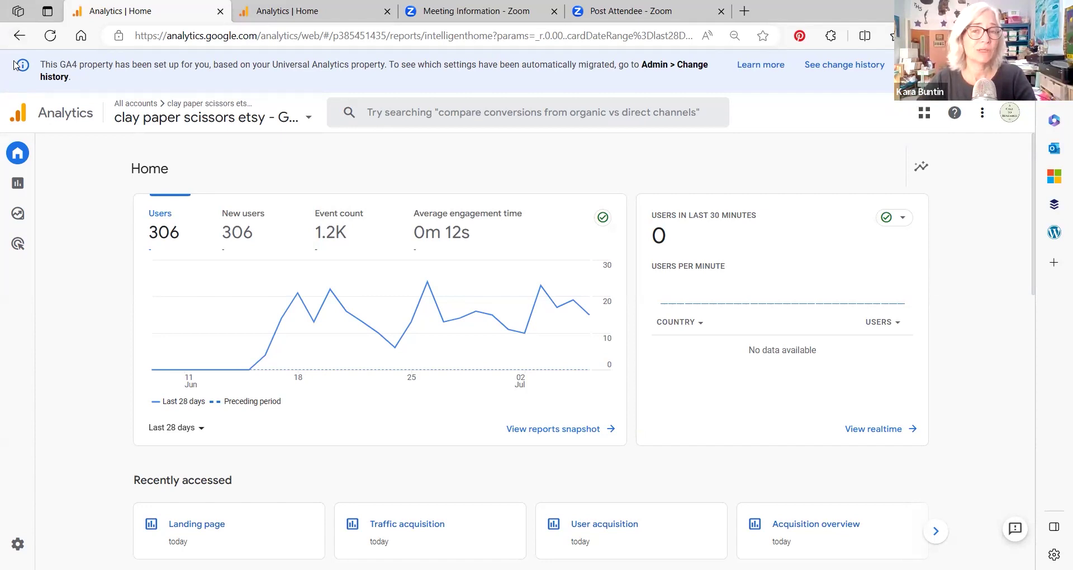
Switch to the Artisan Shopper property and open its Conversions settings in the administration area
mouse_move(2, 134)
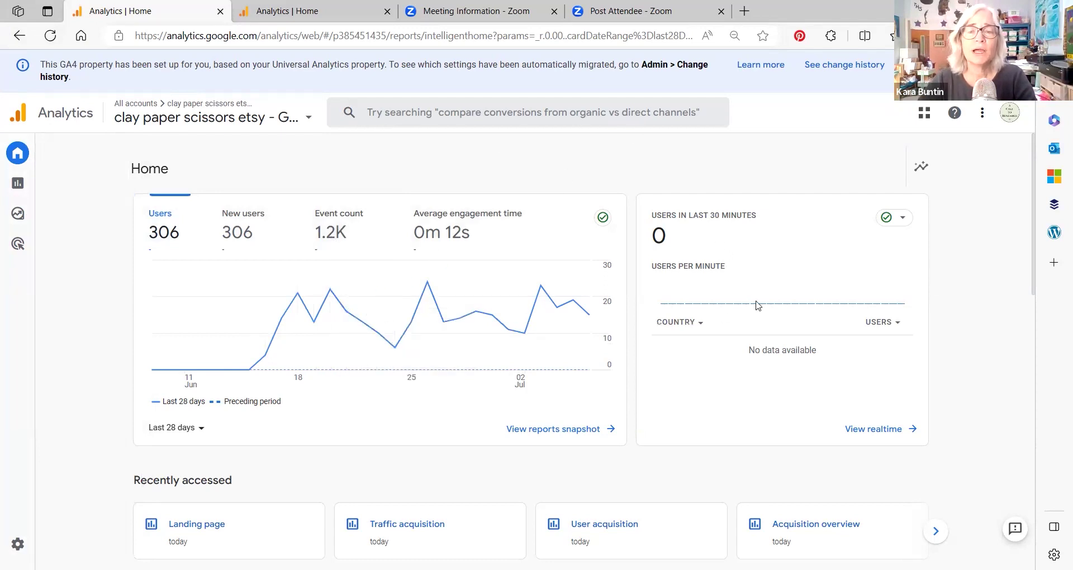
click(336, 11)
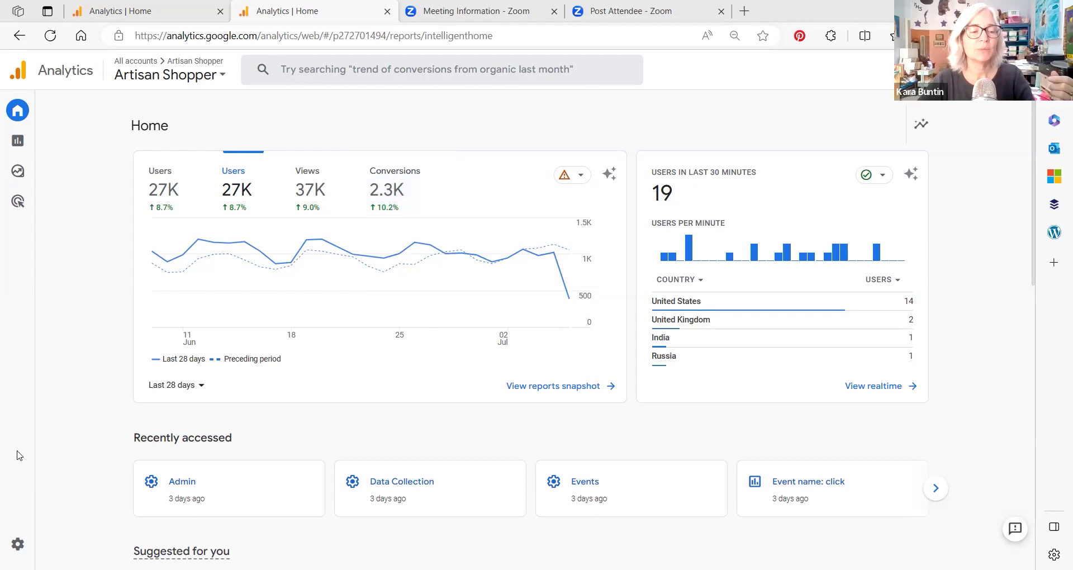
mouse_move(34, 463)
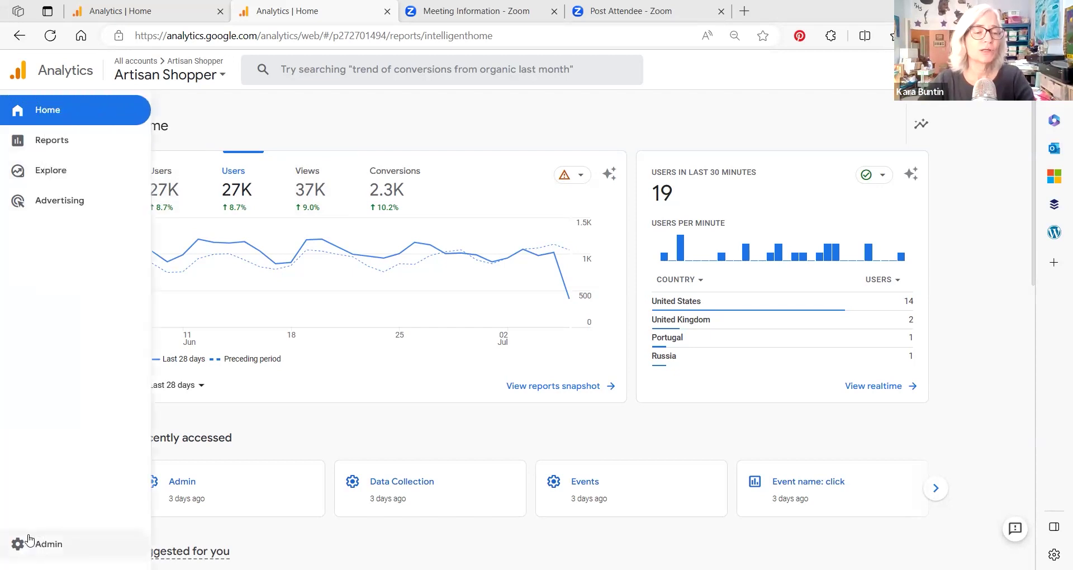
click(51, 542)
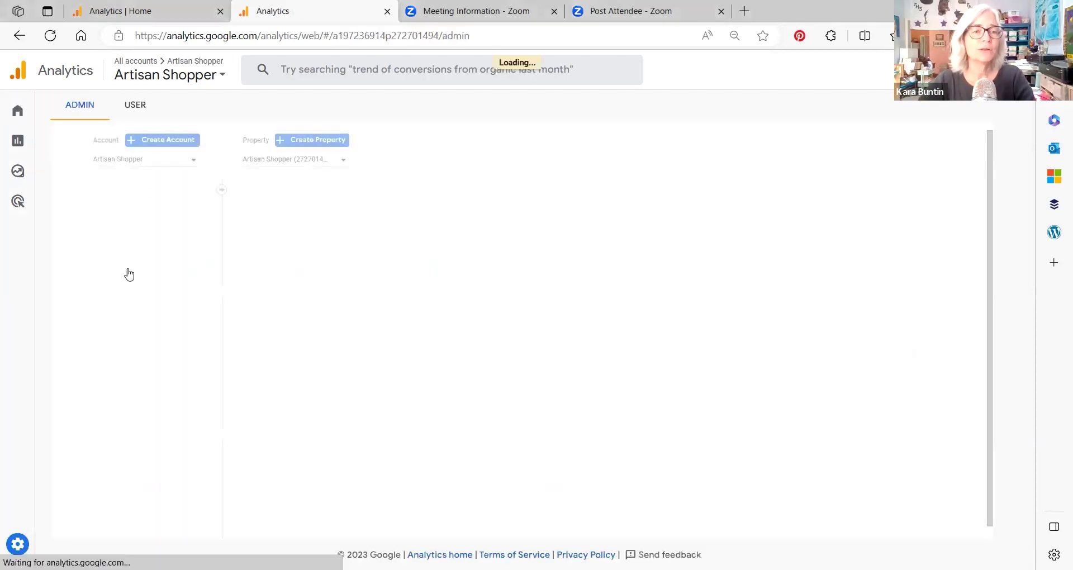
click(149, 345)
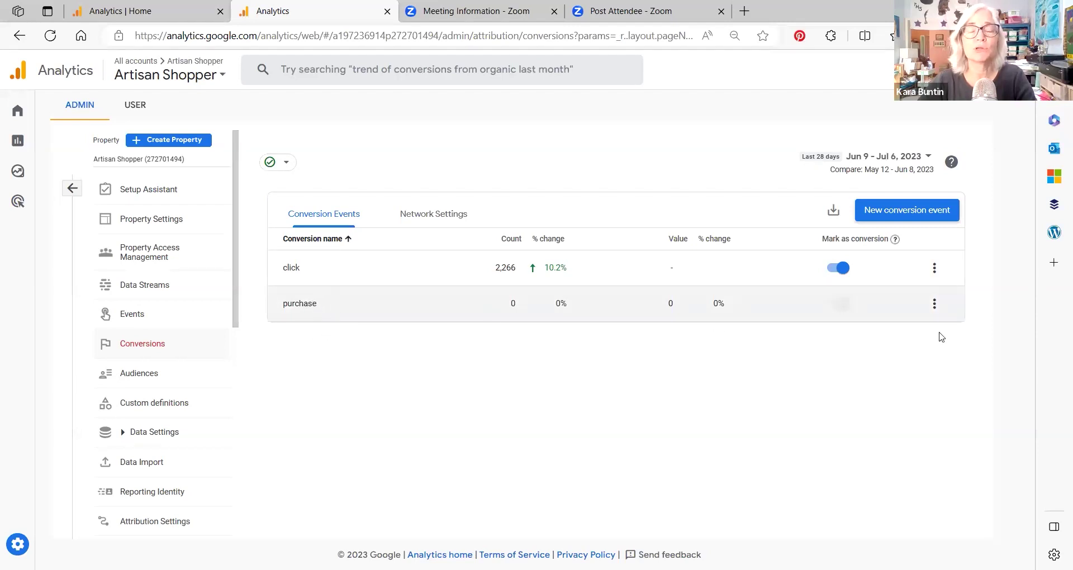
View the options available for the purchase conversion event and dismiss them
click(947, 304)
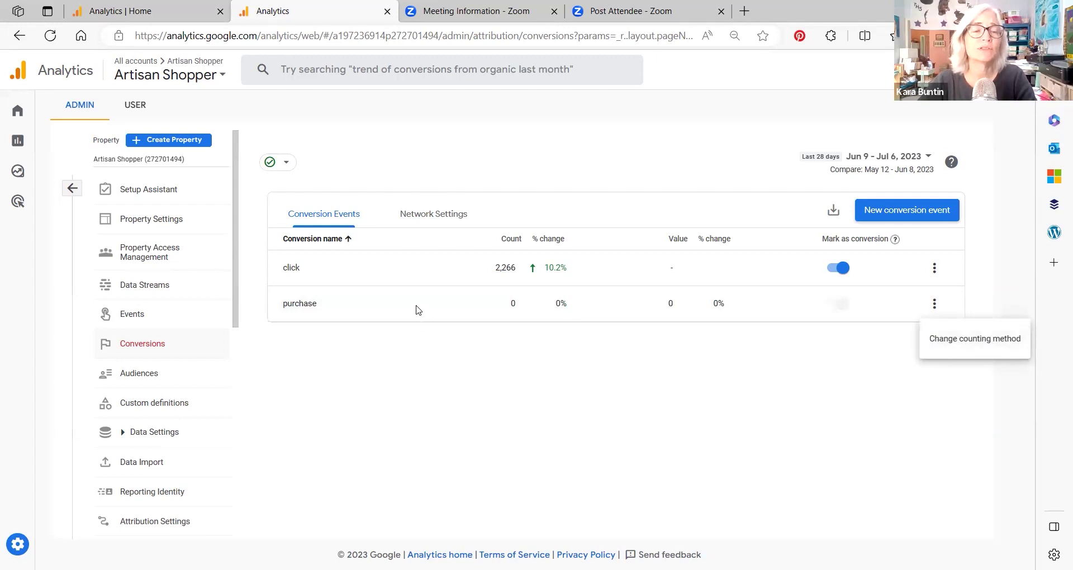
click(347, 360)
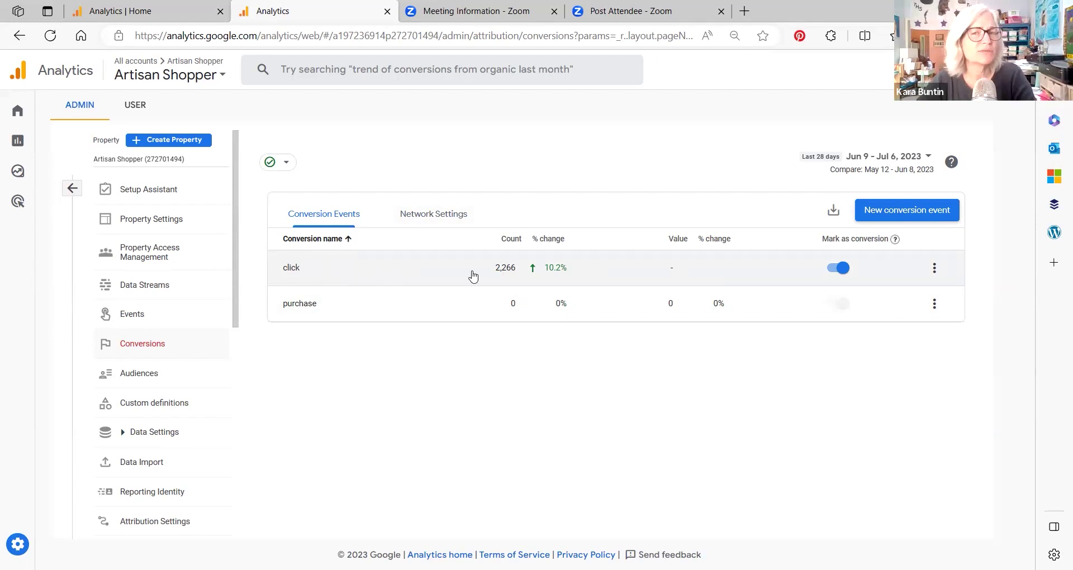
Create and save a new conversion event named first_visit for the Artisan Shopper property
click(899, 213)
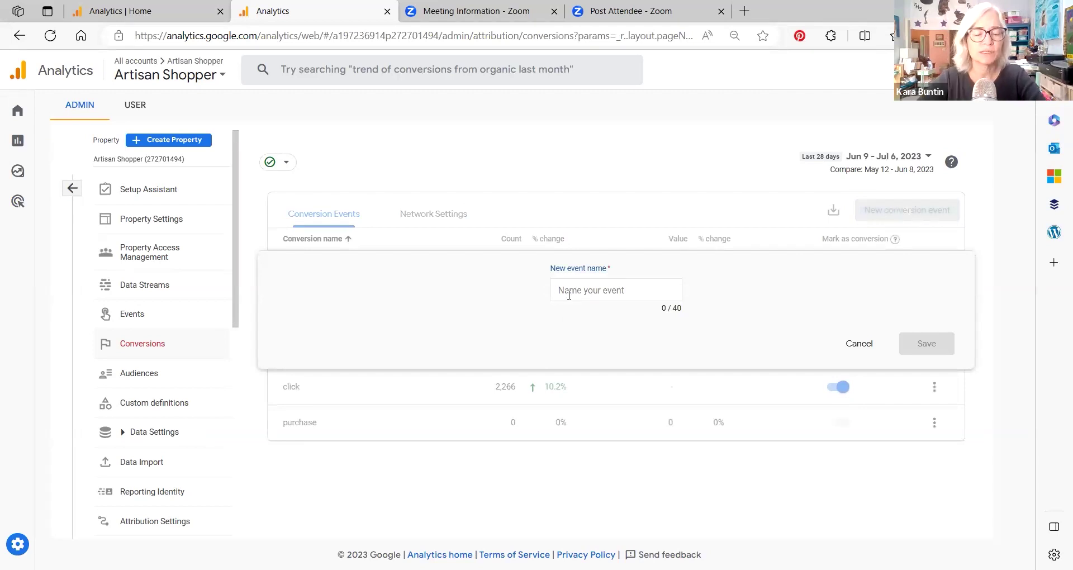
text(first)
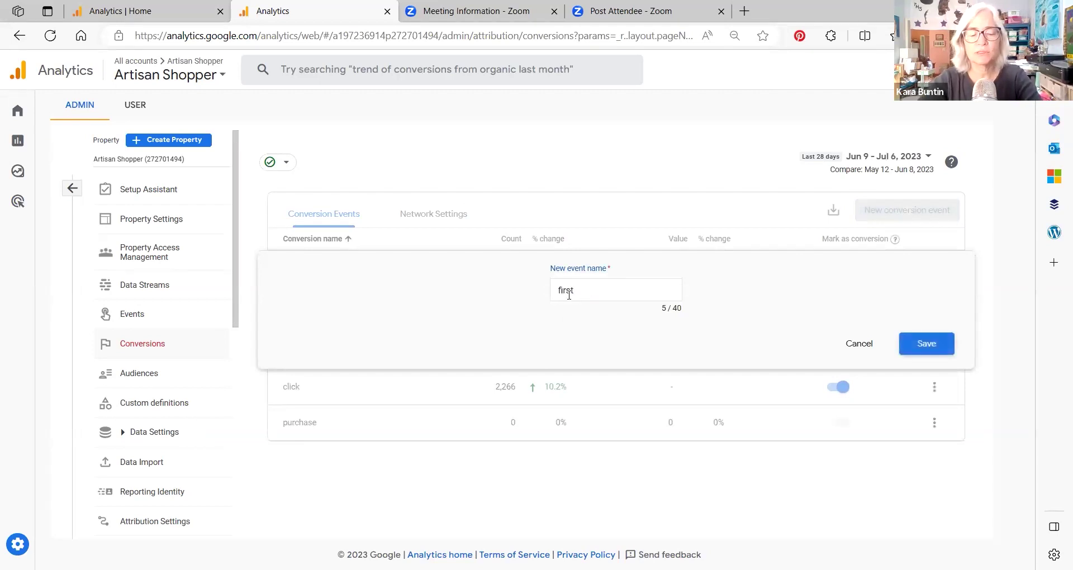
text(_visit)
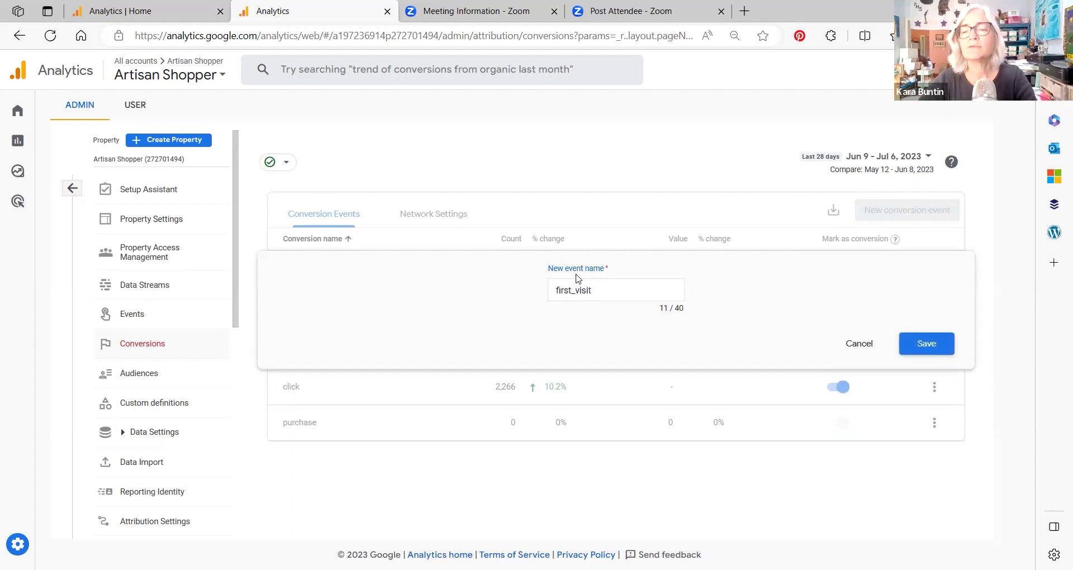
click(924, 354)
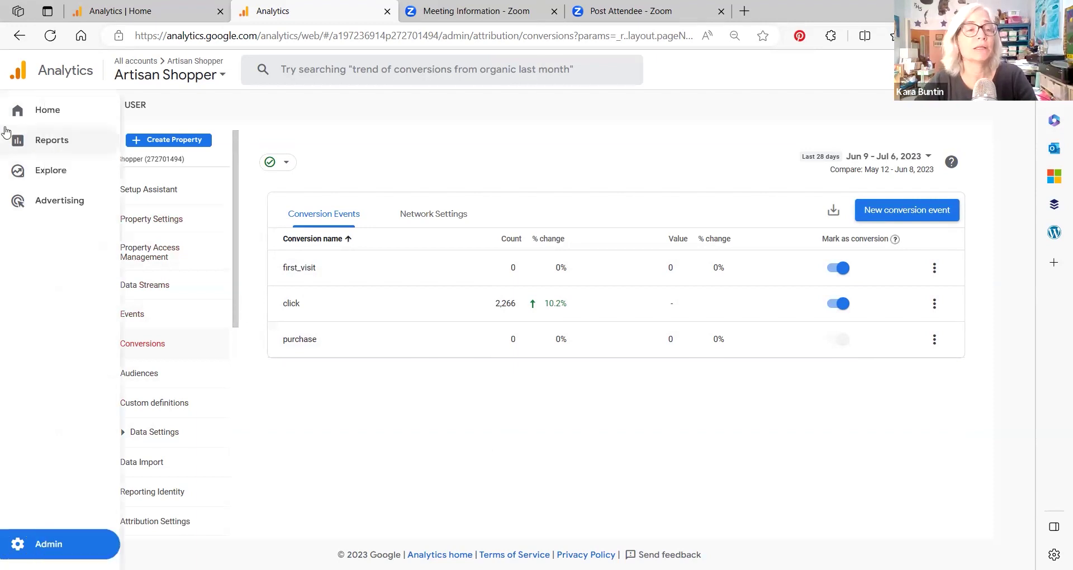
Open the Artisan Shopper home page and set the overview card's second metric to the event metric Events per session
click(42, 110)
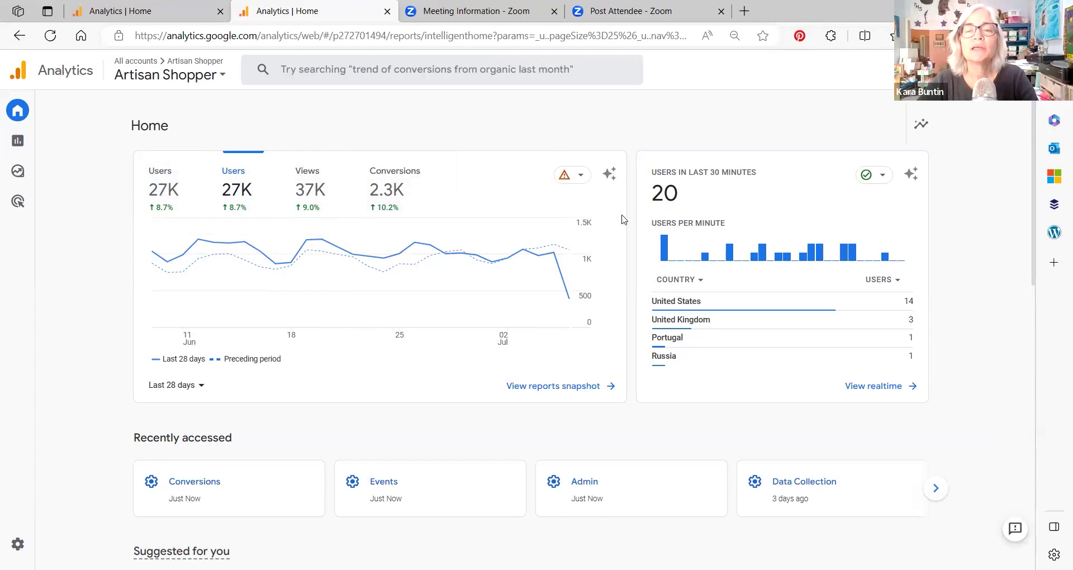
mouse_move(612, 177)
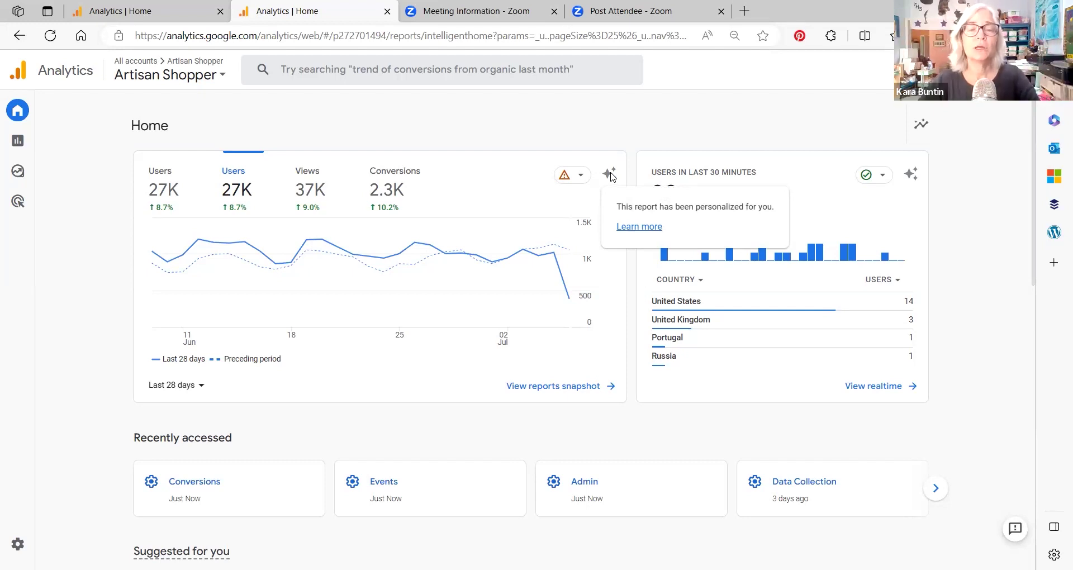
click(366, 114)
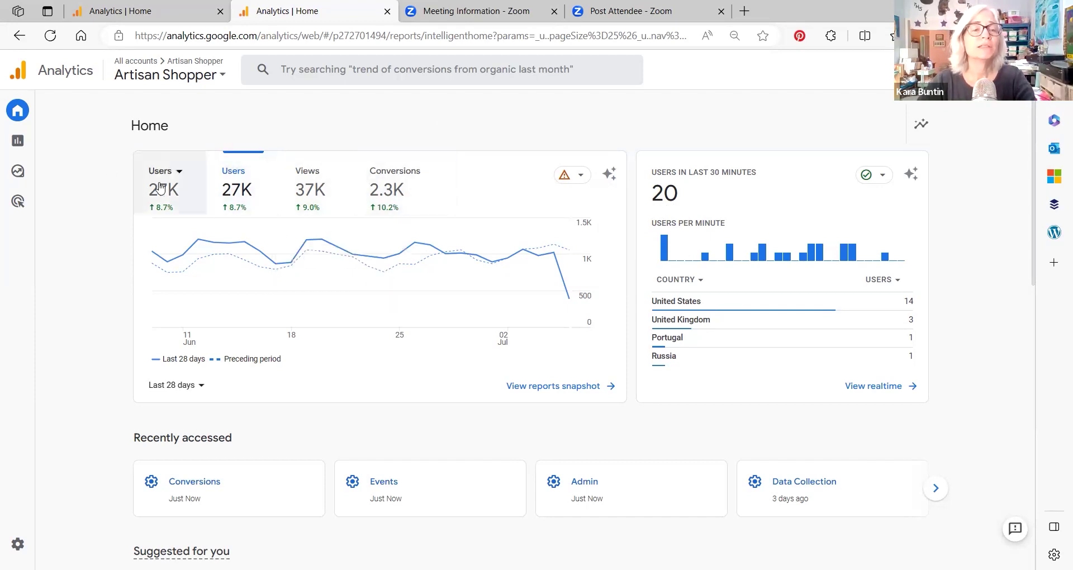
click(252, 173)
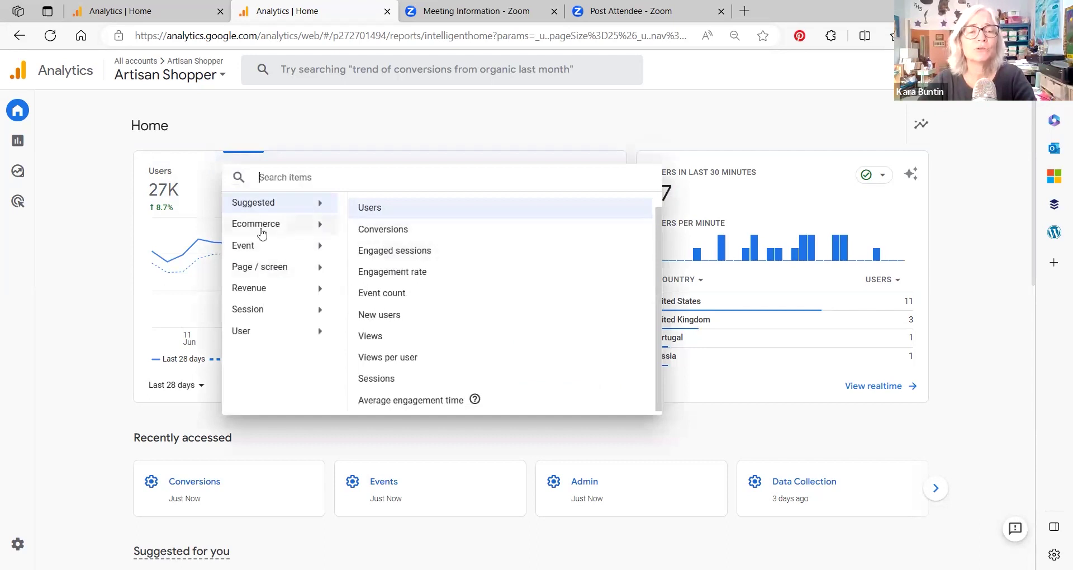
click(247, 248)
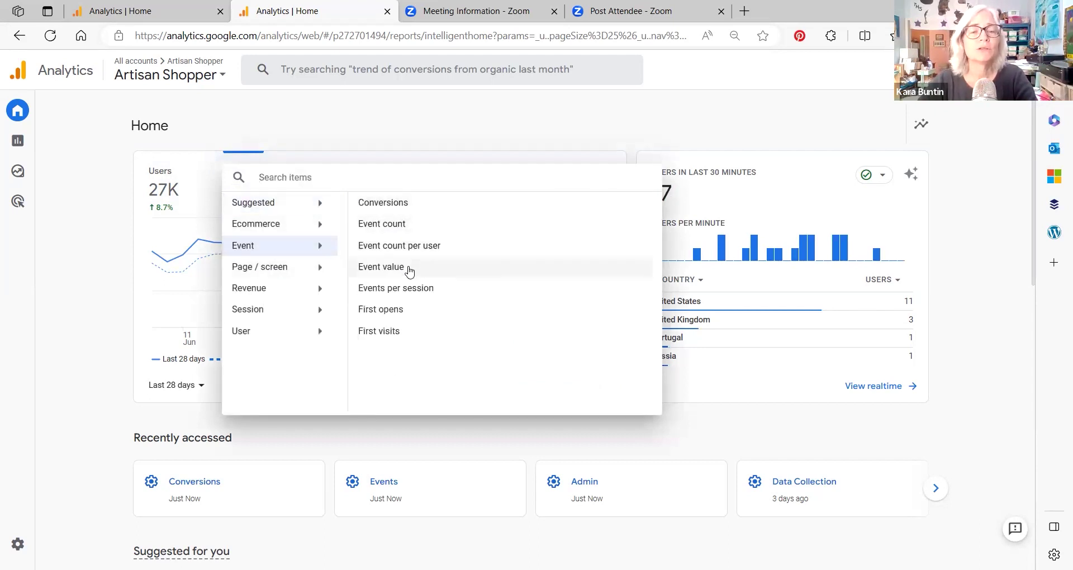
click(405, 292)
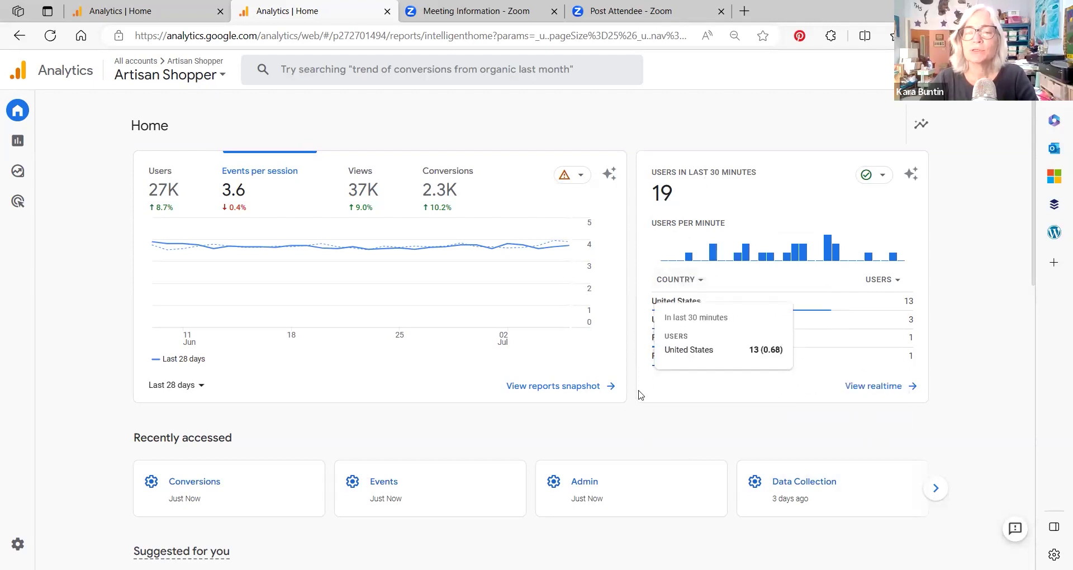
Open the Realtime overview and look over its device categories, user map, and event and conversion cards
click(869, 392)
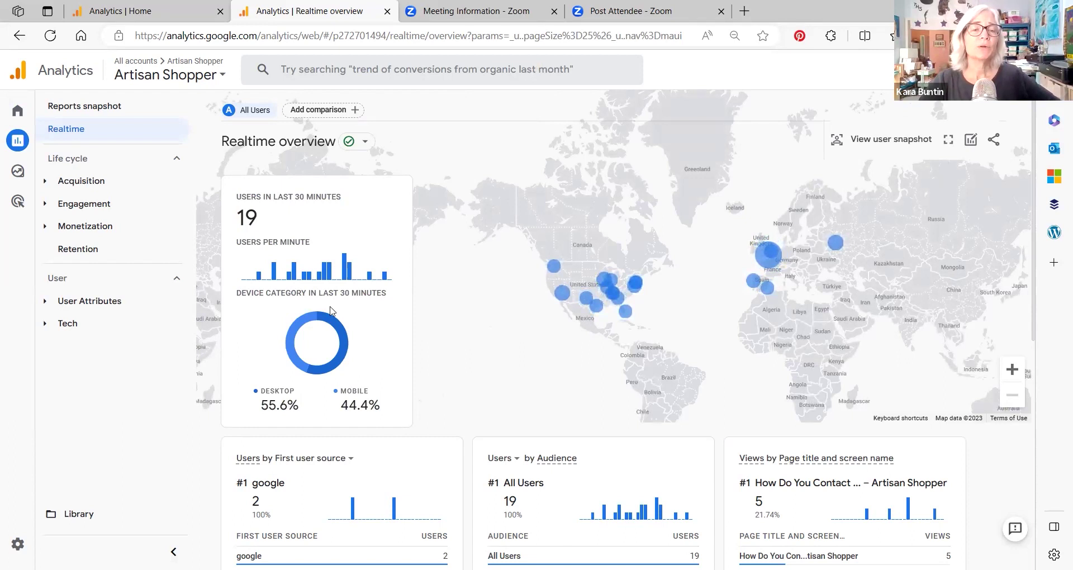
mouse_move(348, 351)
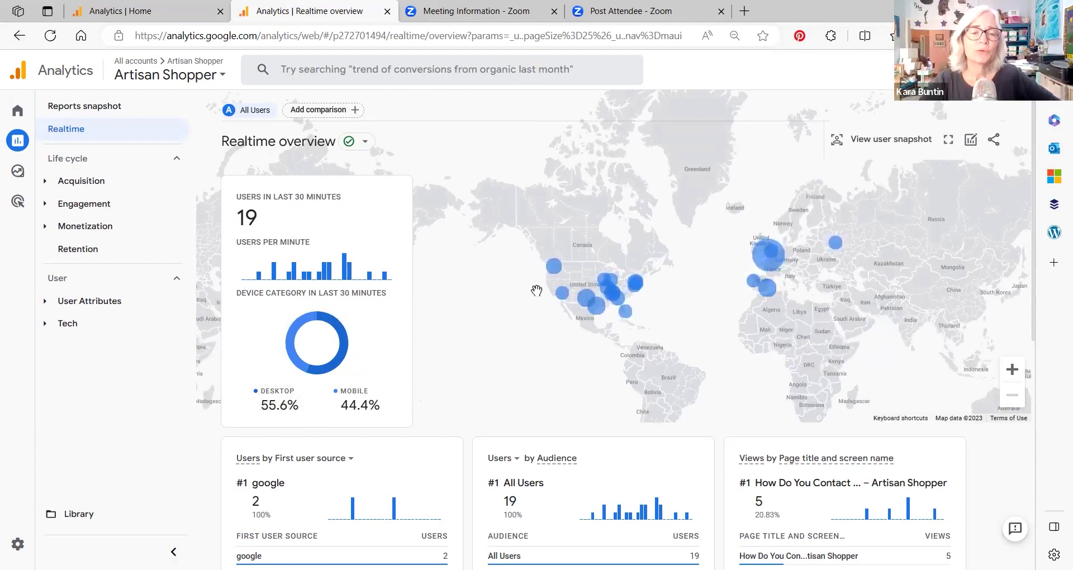
scroll(537, 291, down, 6)
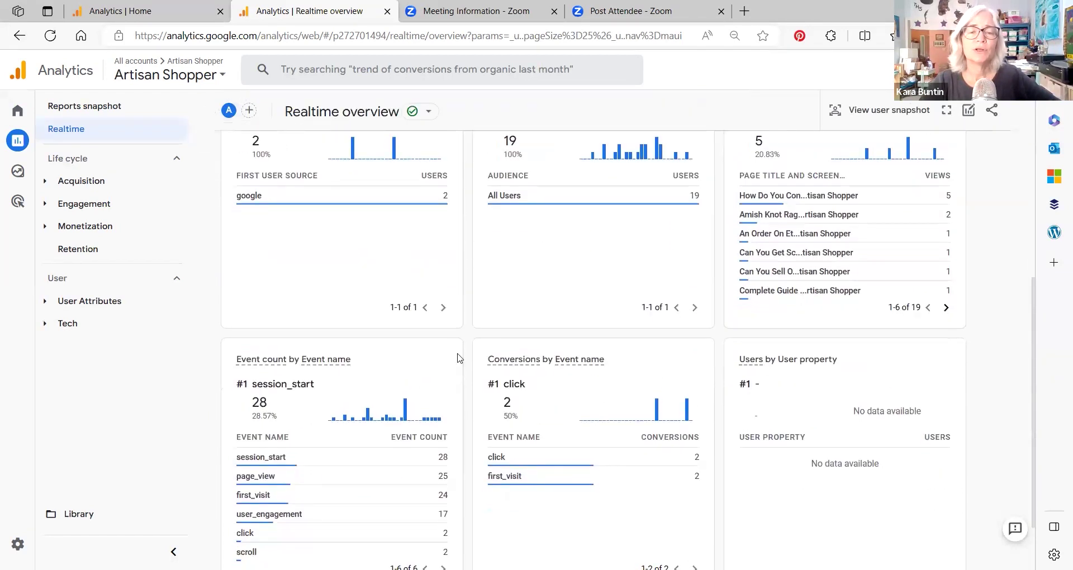
scroll(727, 295, up, 6)
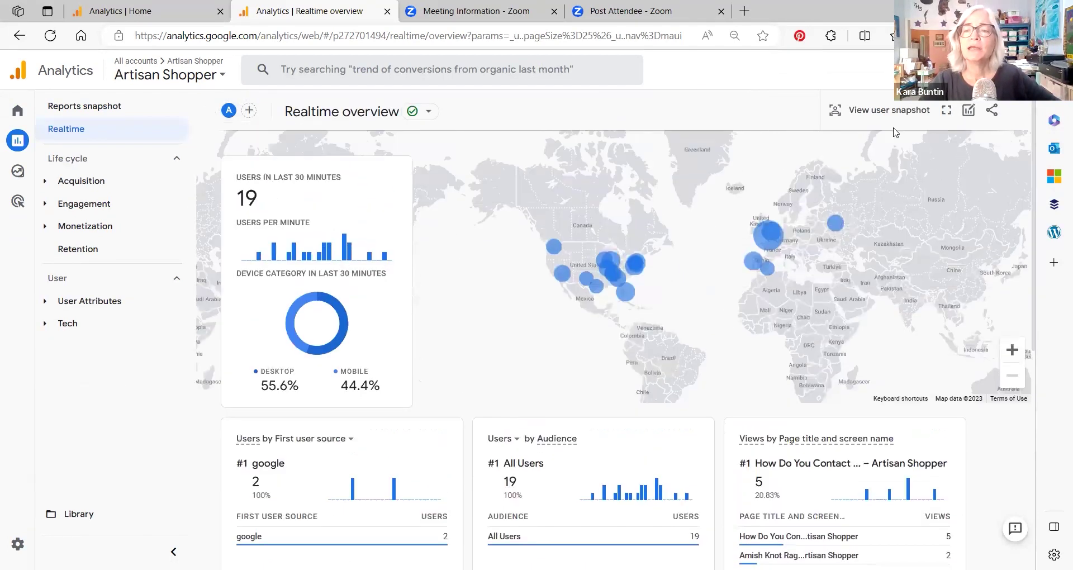
scroll(921, 147, up, 1)
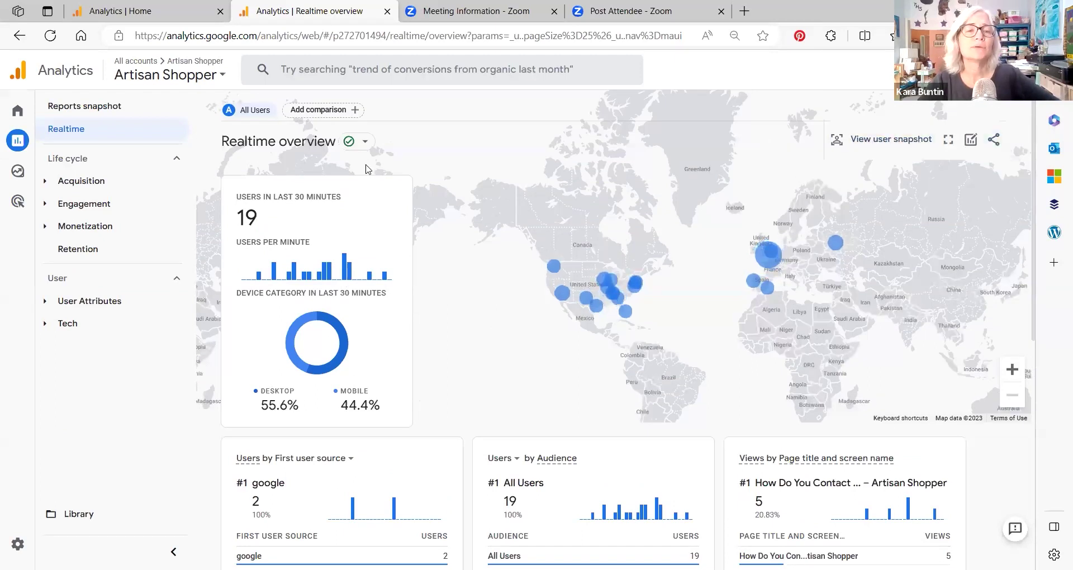
scroll(474, 225, down, 1)
scroll(474, 225, up, 1)
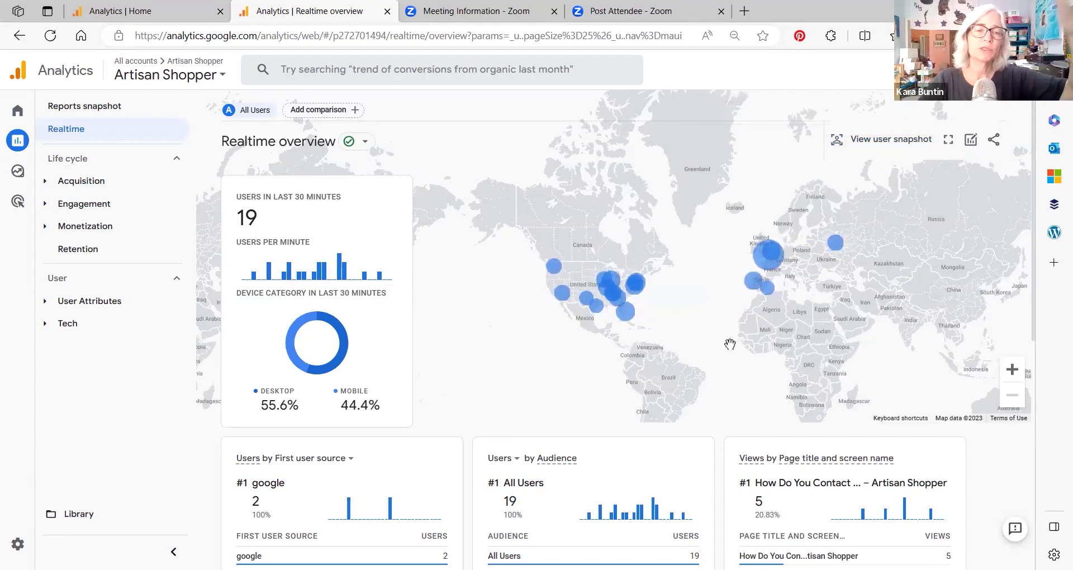
View a random user's realtime activity snapshot with its user_engagement event parameters, then return and view another user snapshot
click(887, 144)
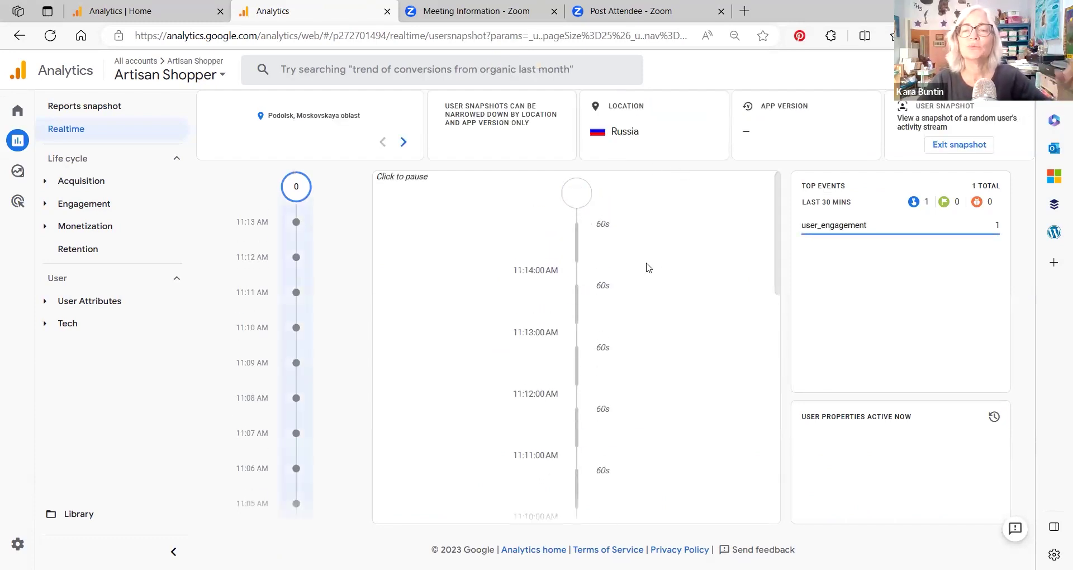
click(833, 229)
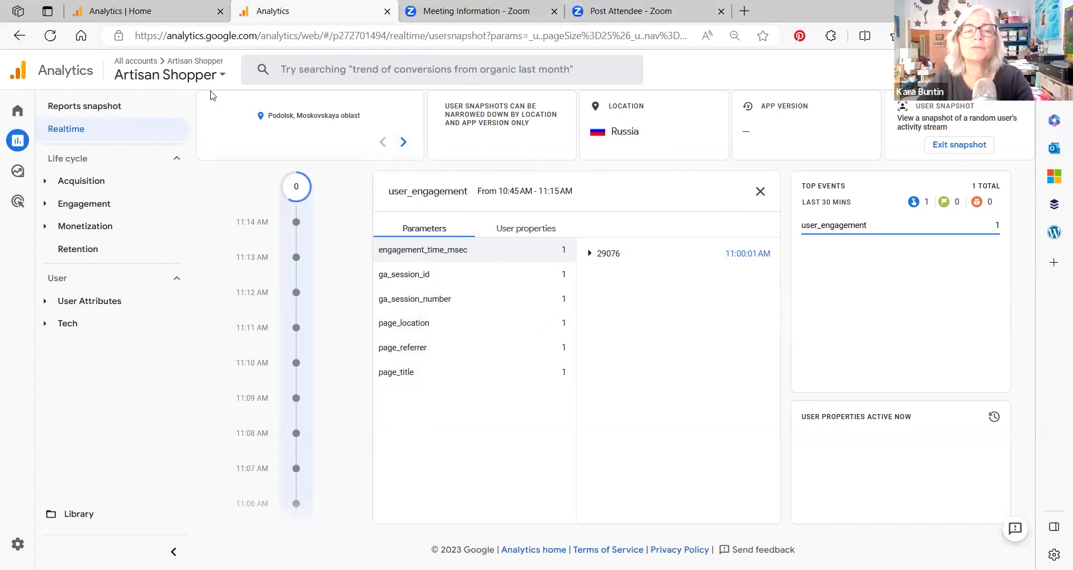
click(19, 35)
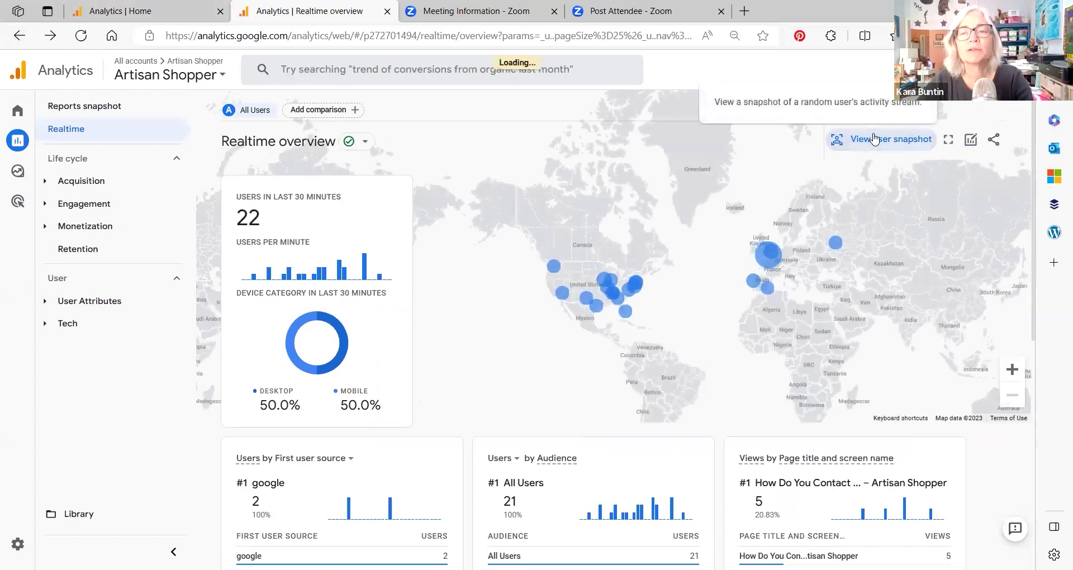
click(875, 139)
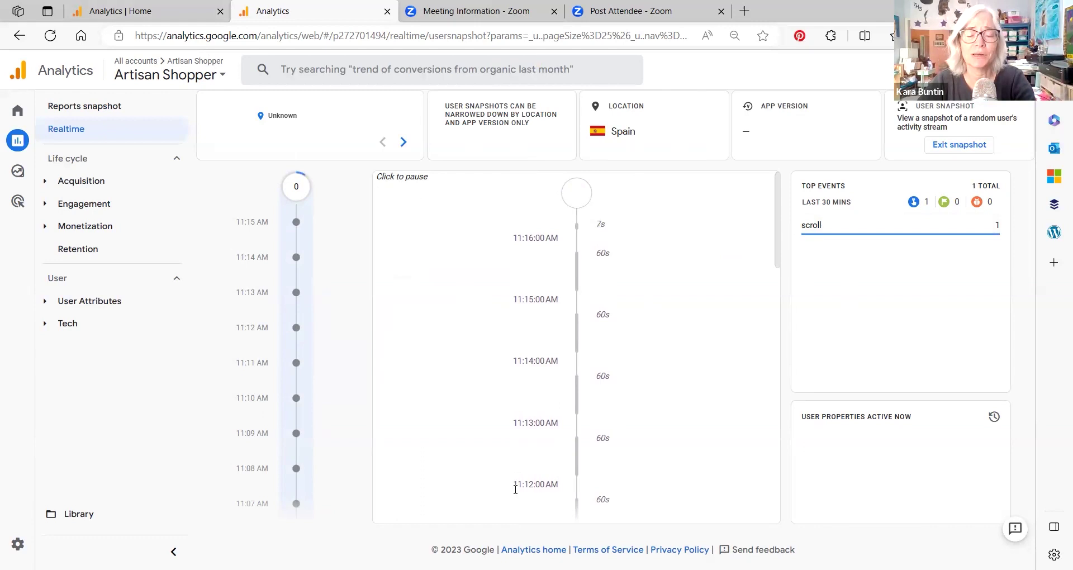
Switch to the clay paper scissors etsy property's home page, view the metrics available for the Users figure, and dismiss the list
key(ctrl+shift+Tab)
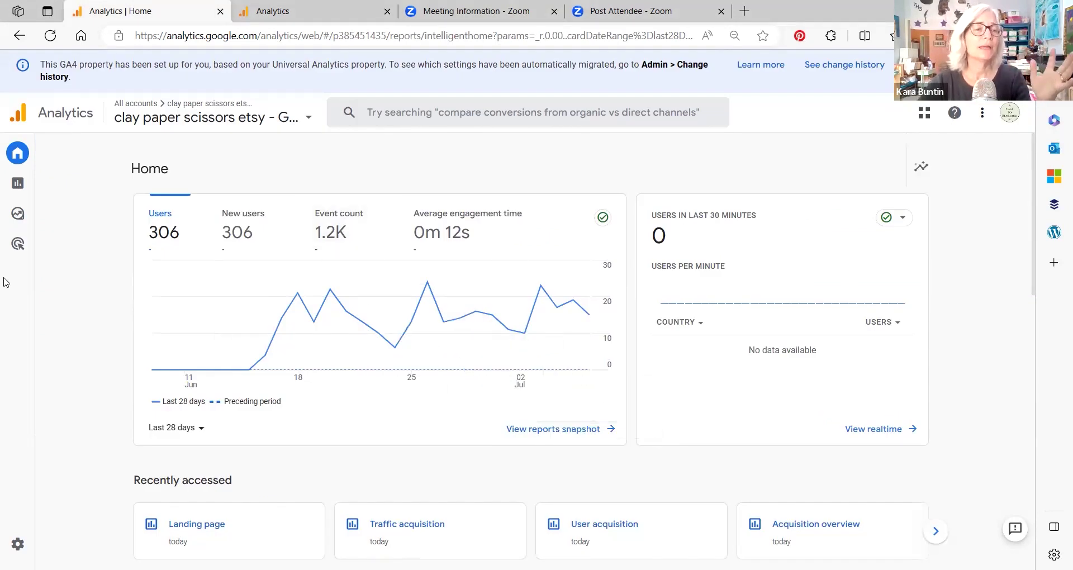
mouse_move(58, 233)
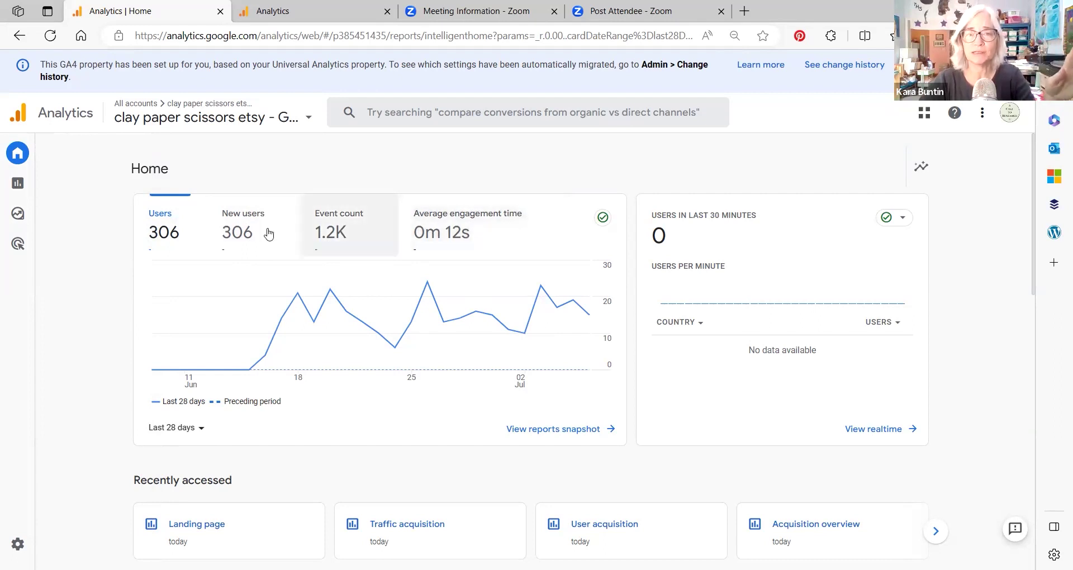
click(179, 215)
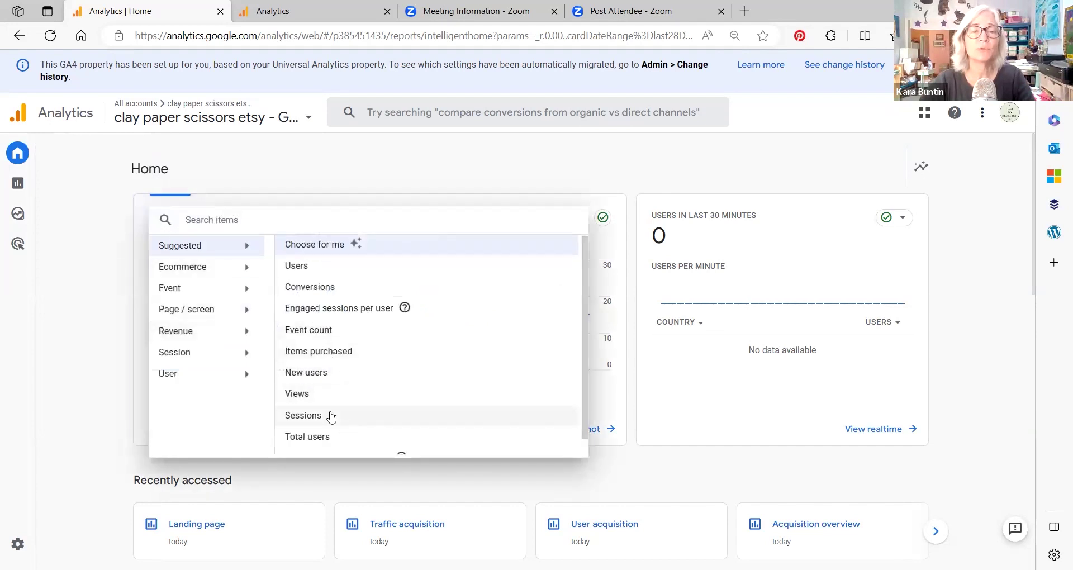
click(148, 179)
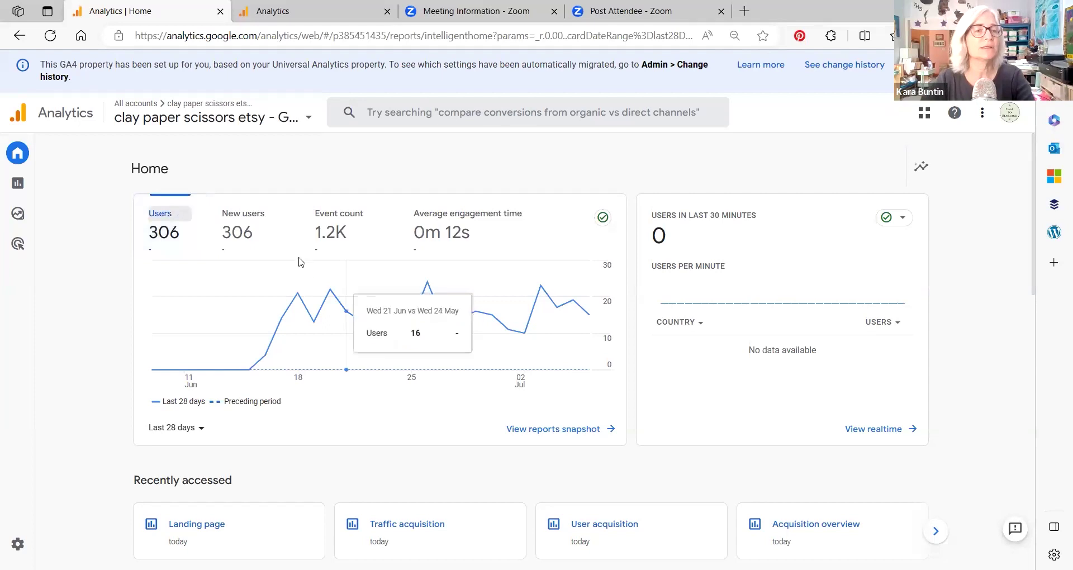
View the template gallery in Explorations, return from it, and open the Advertising snapshot
mouse_move(22, 206)
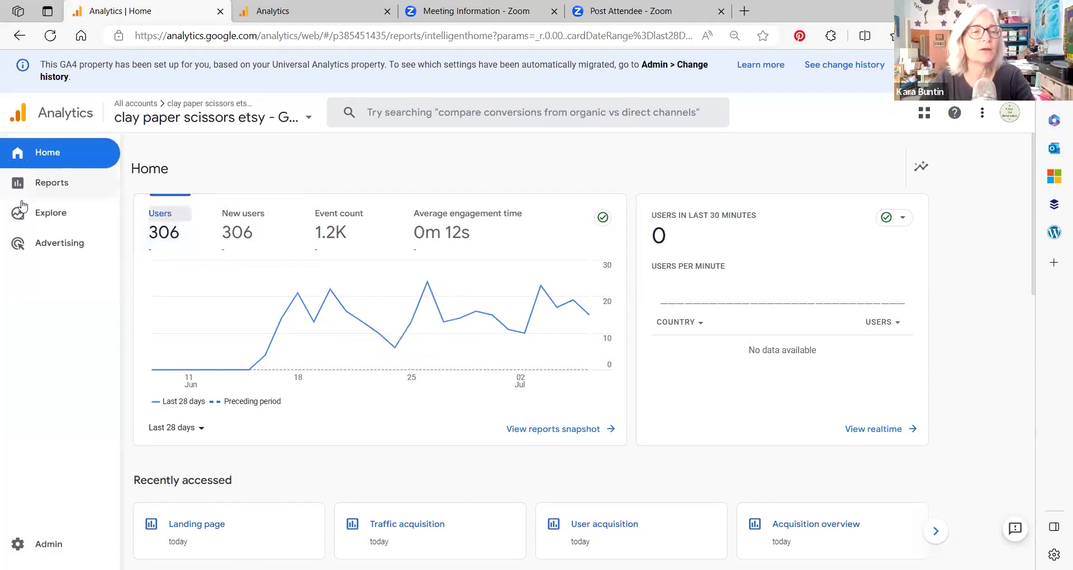
click(52, 215)
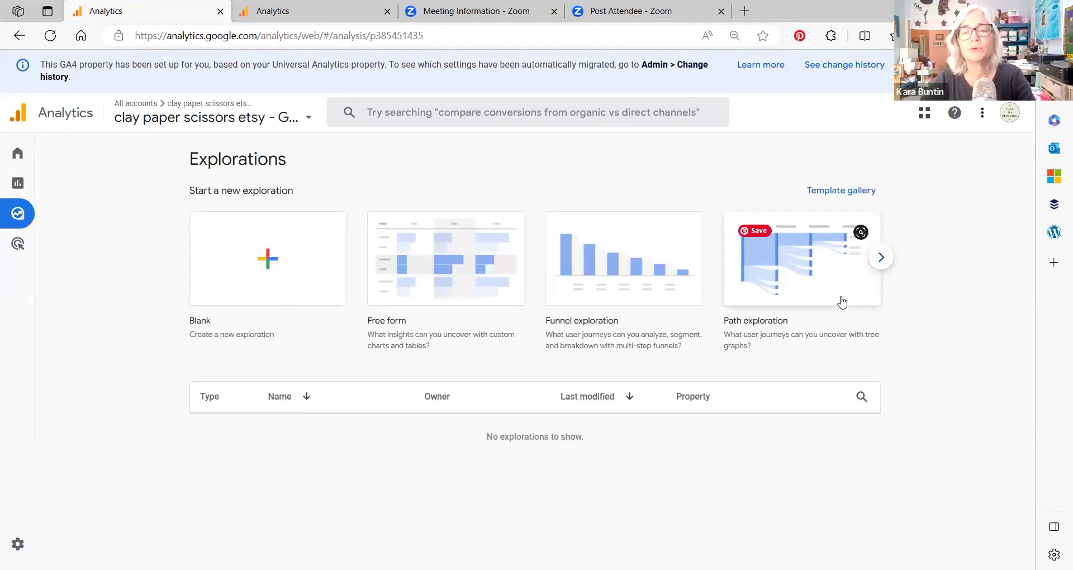
click(831, 190)
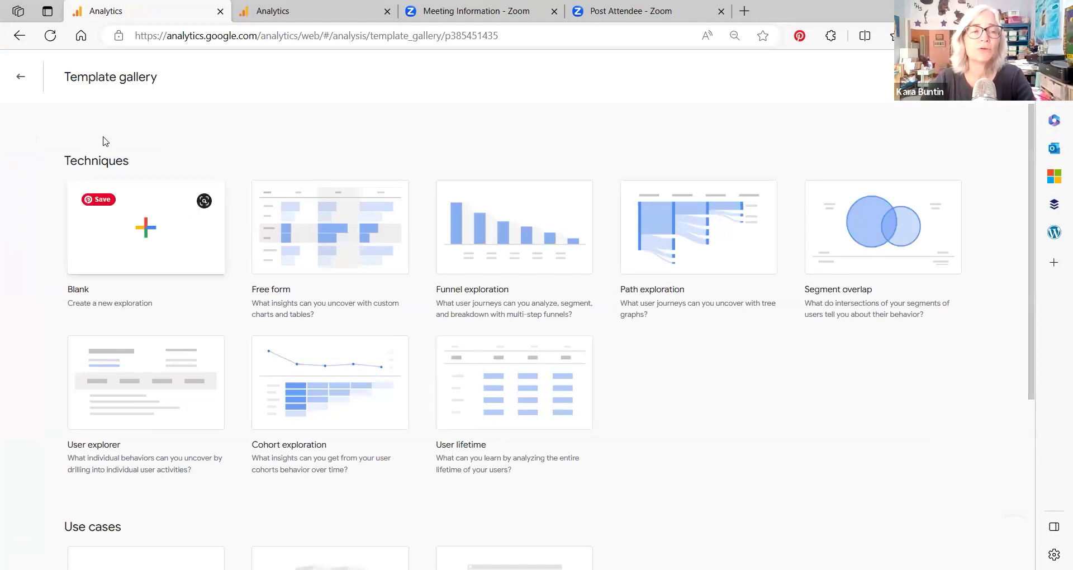
click(21, 80)
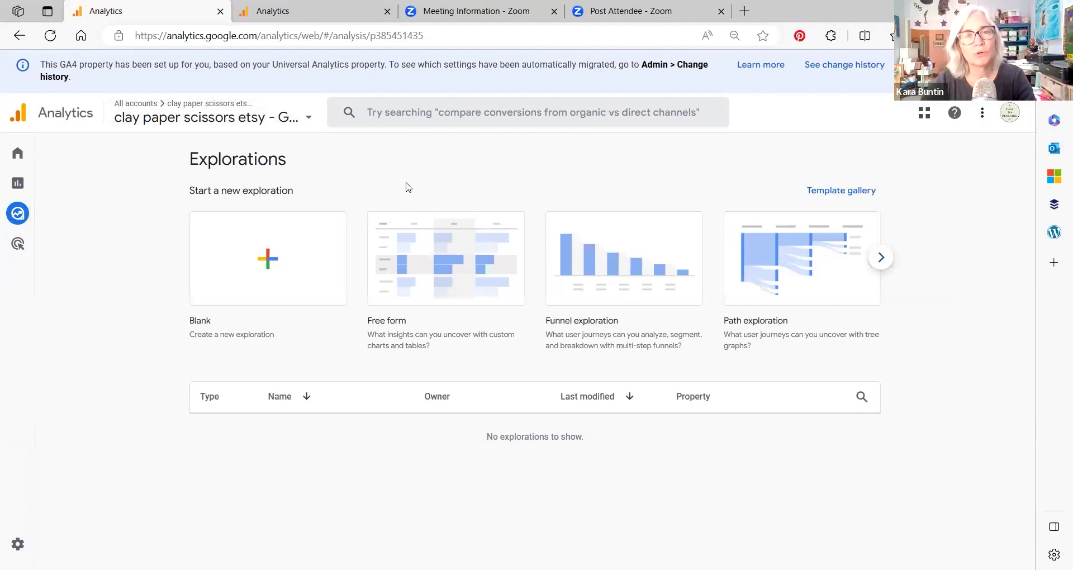
mouse_move(62, 215)
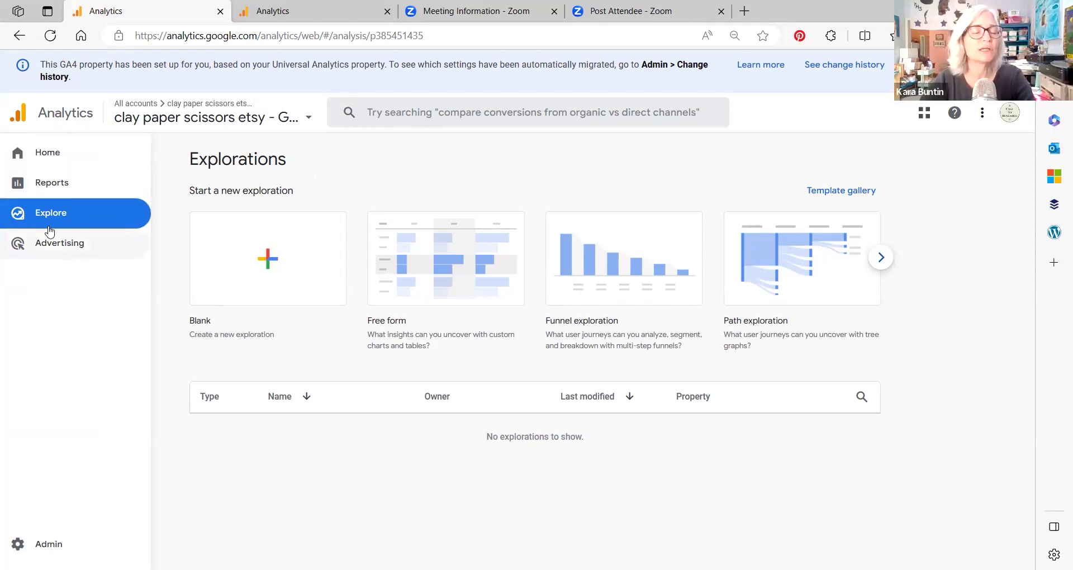
click(62, 250)
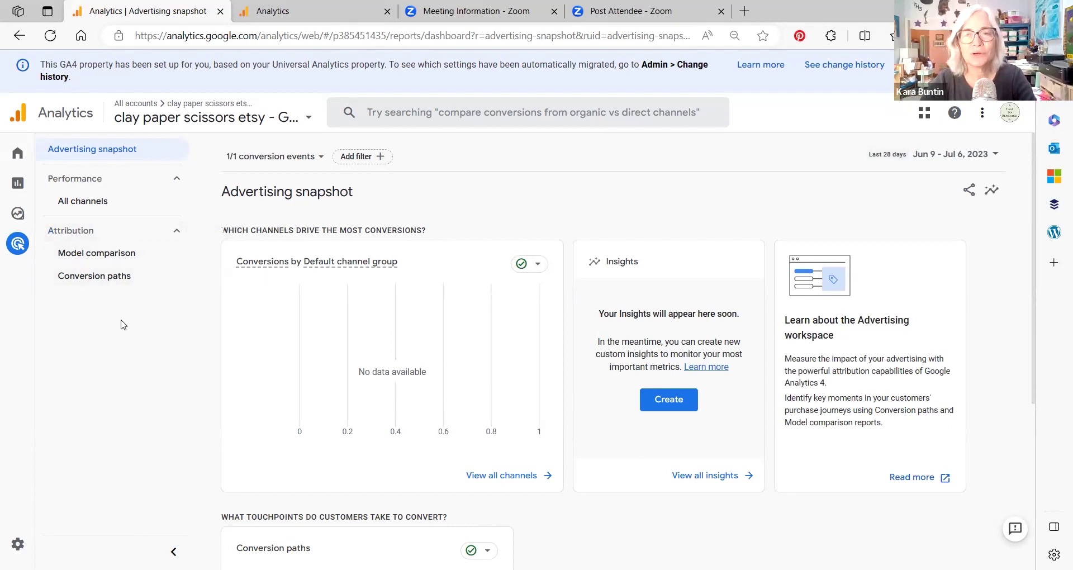
Expand the Tech and User Attributes reports, open the User attributes overview, and examine its country, city, gender and interests cards
mouse_move(17, 242)
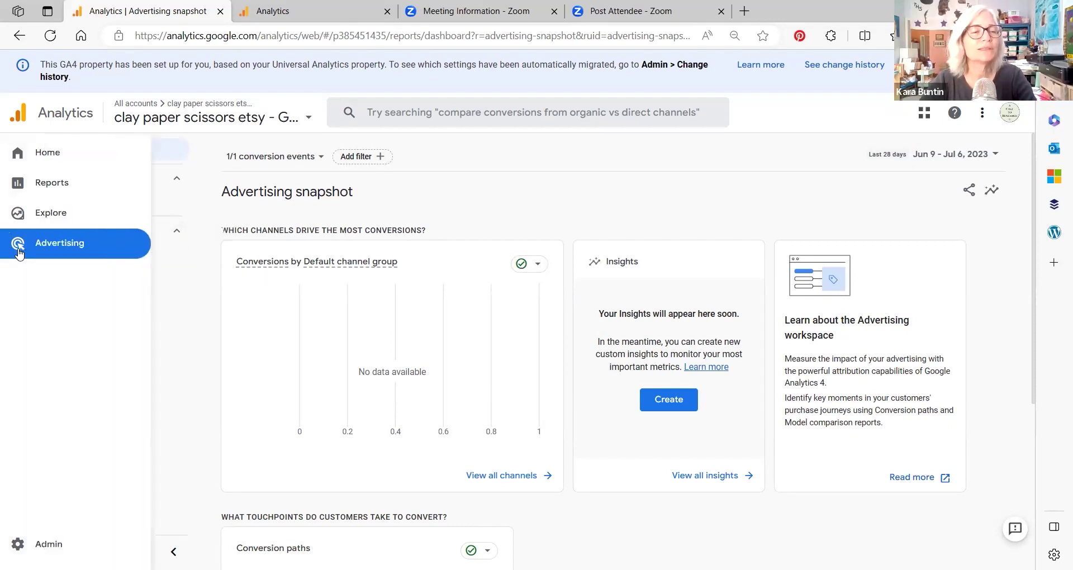
click(50, 186)
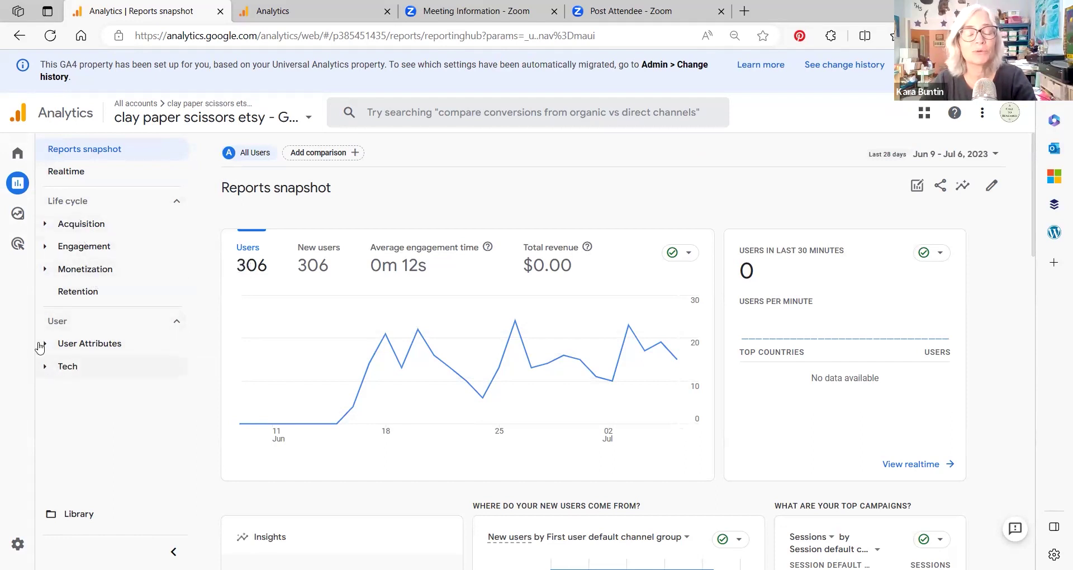
click(68, 370)
click(88, 346)
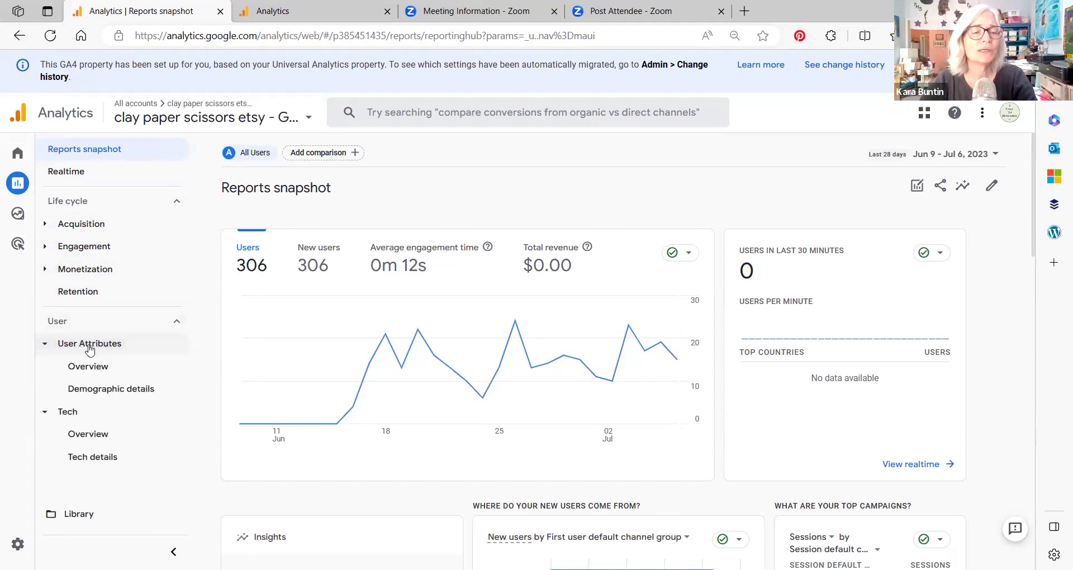
click(88, 366)
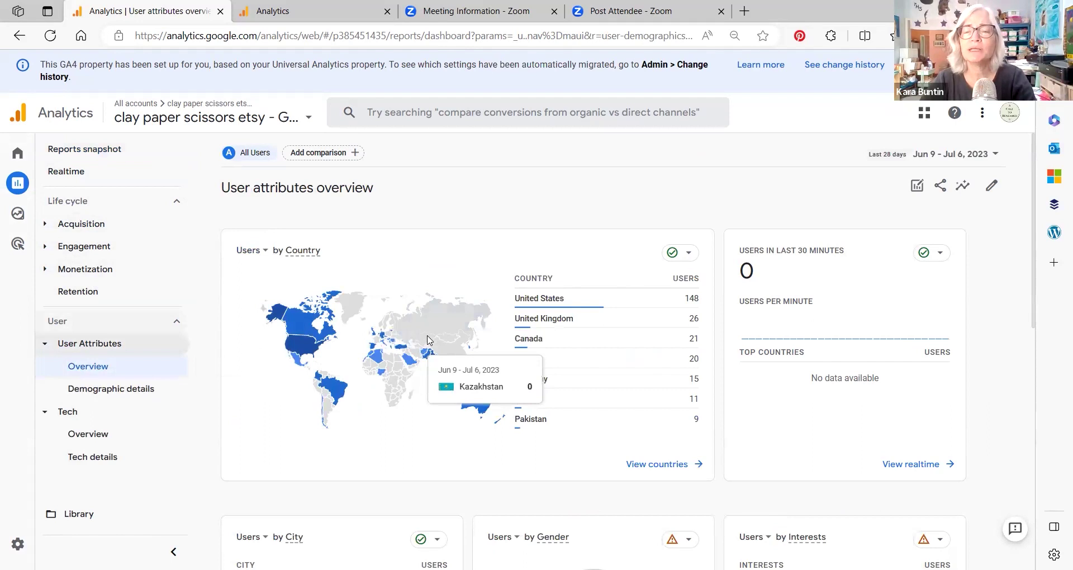
scroll(428, 340, down, 5)
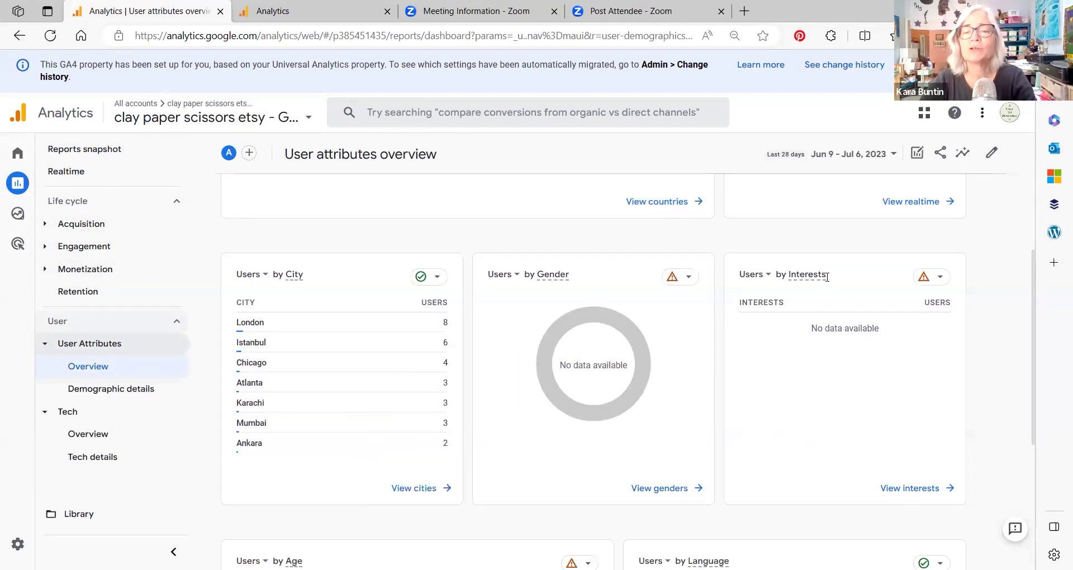
Check the age and language cards in the User attributes overview, and open the property's Data Collection settings in Admin
scroll(693, 403, down, 4)
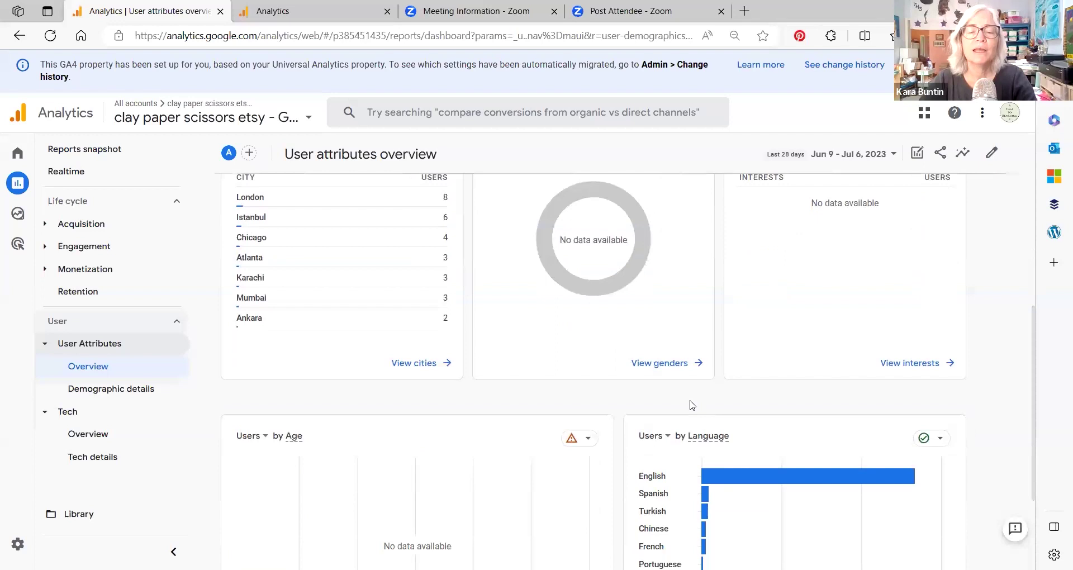
scroll(608, 391, up, 8)
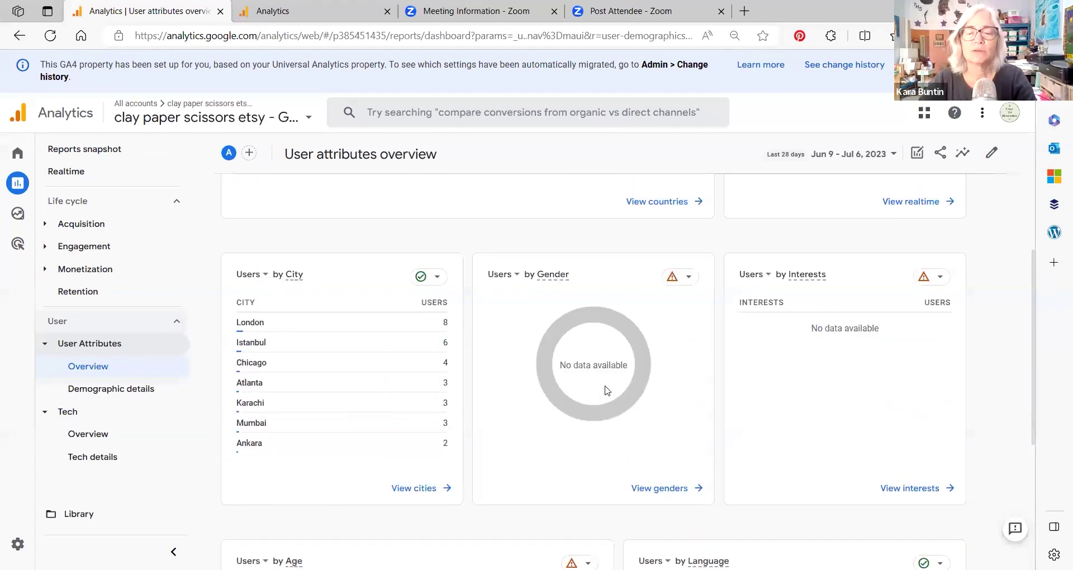
mouse_move(22, 500)
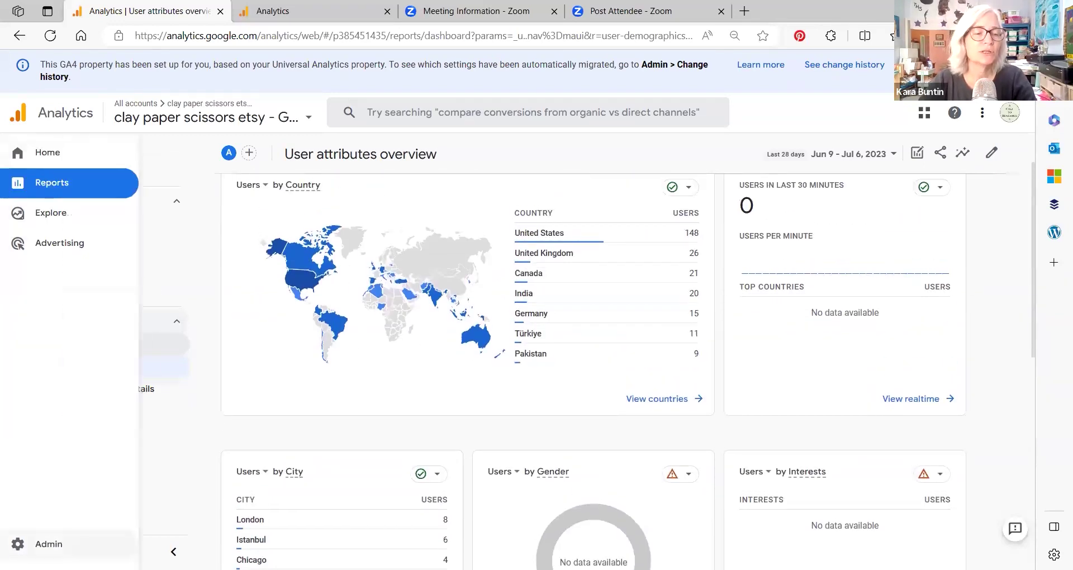
click(44, 544)
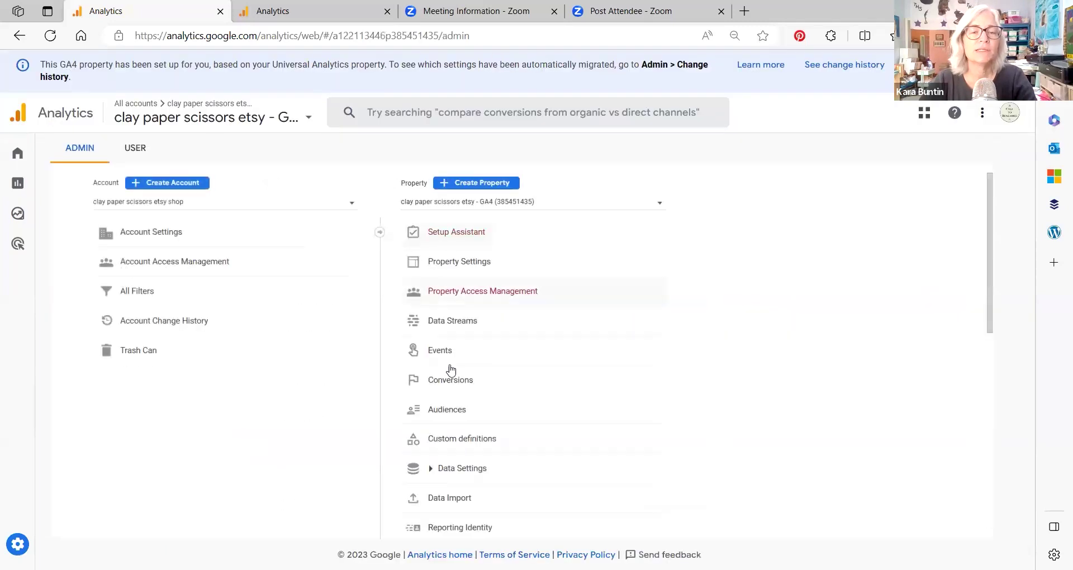
click(464, 470)
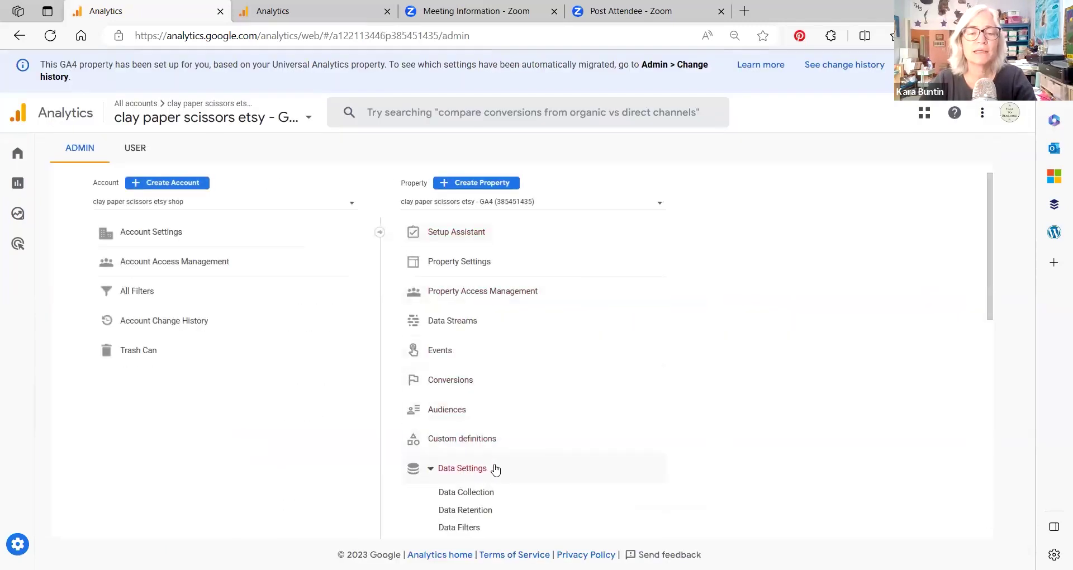
scroll(486, 442, down, 2)
click(477, 385)
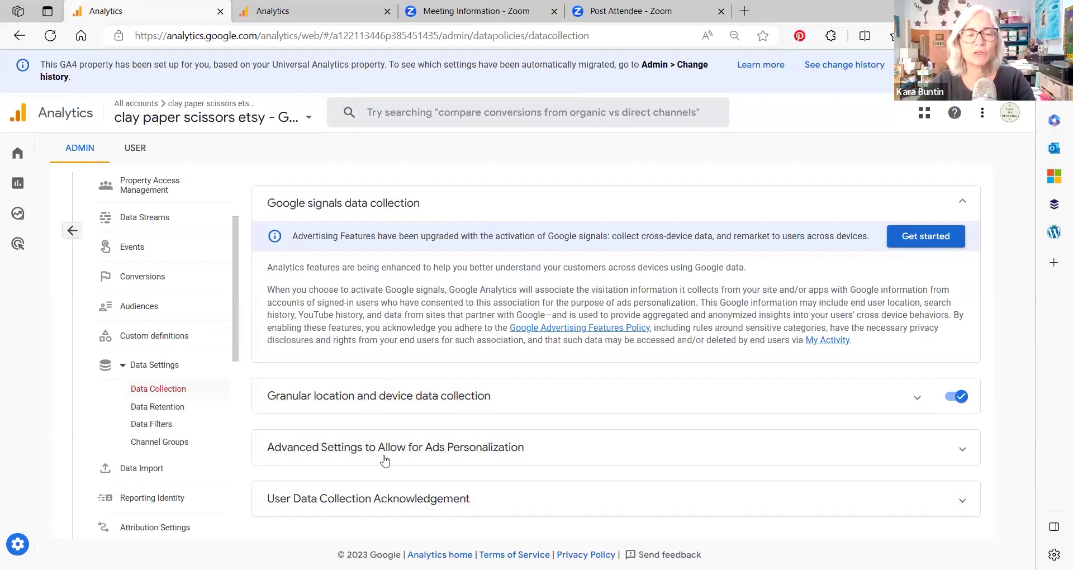
Expand the User Data Collection Acknowledgement and Granular location and device data collection sections to review them, and return to Reports
click(402, 496)
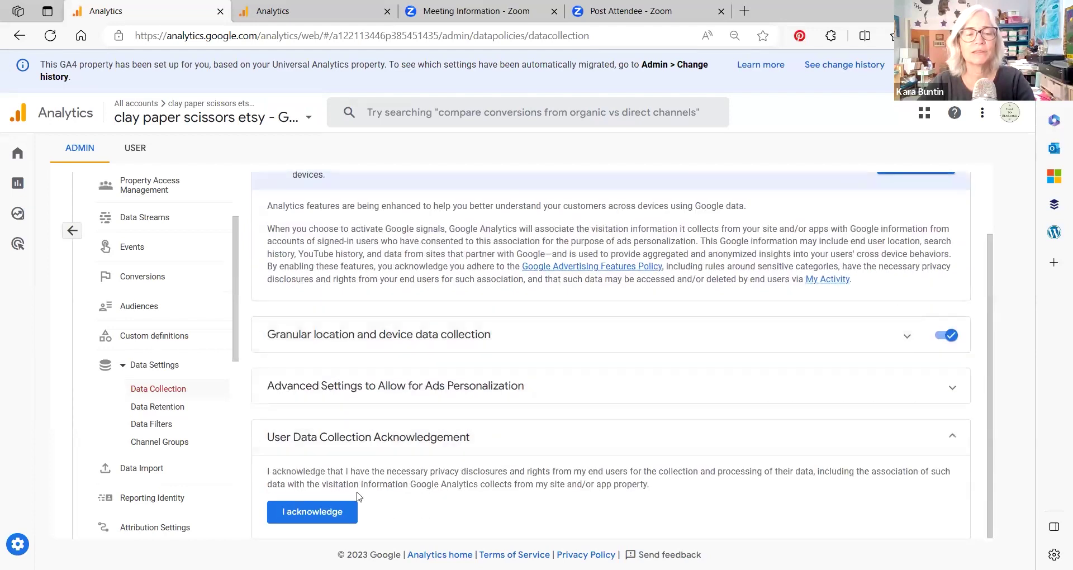
click(422, 337)
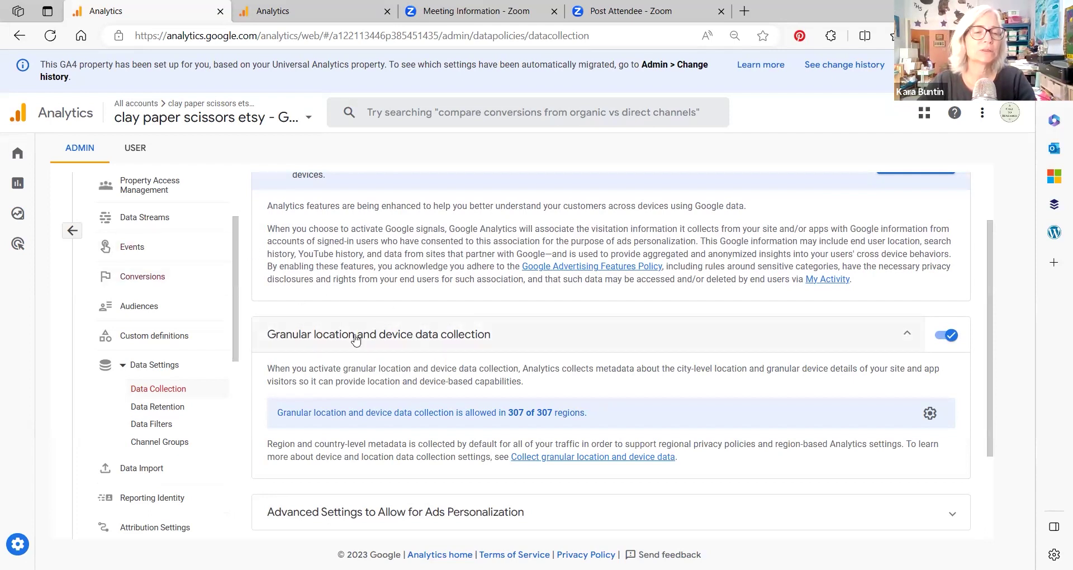
mouse_move(21, 528)
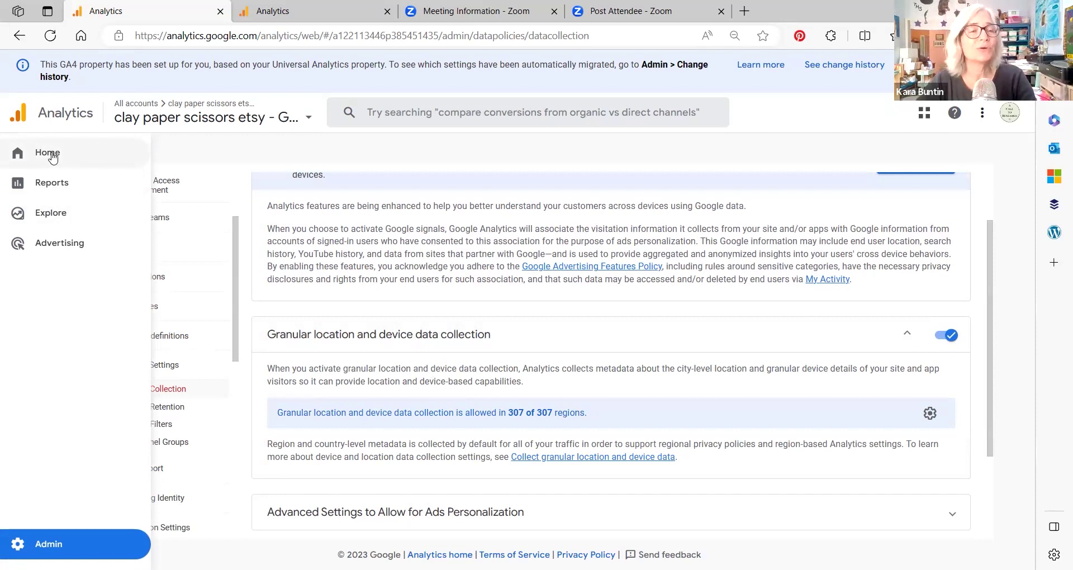
click(56, 182)
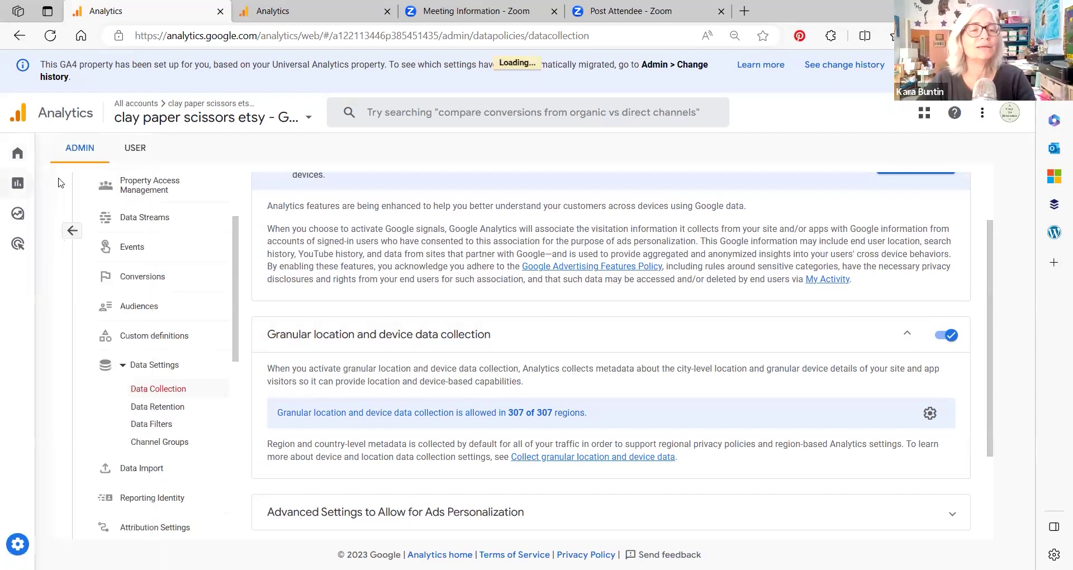